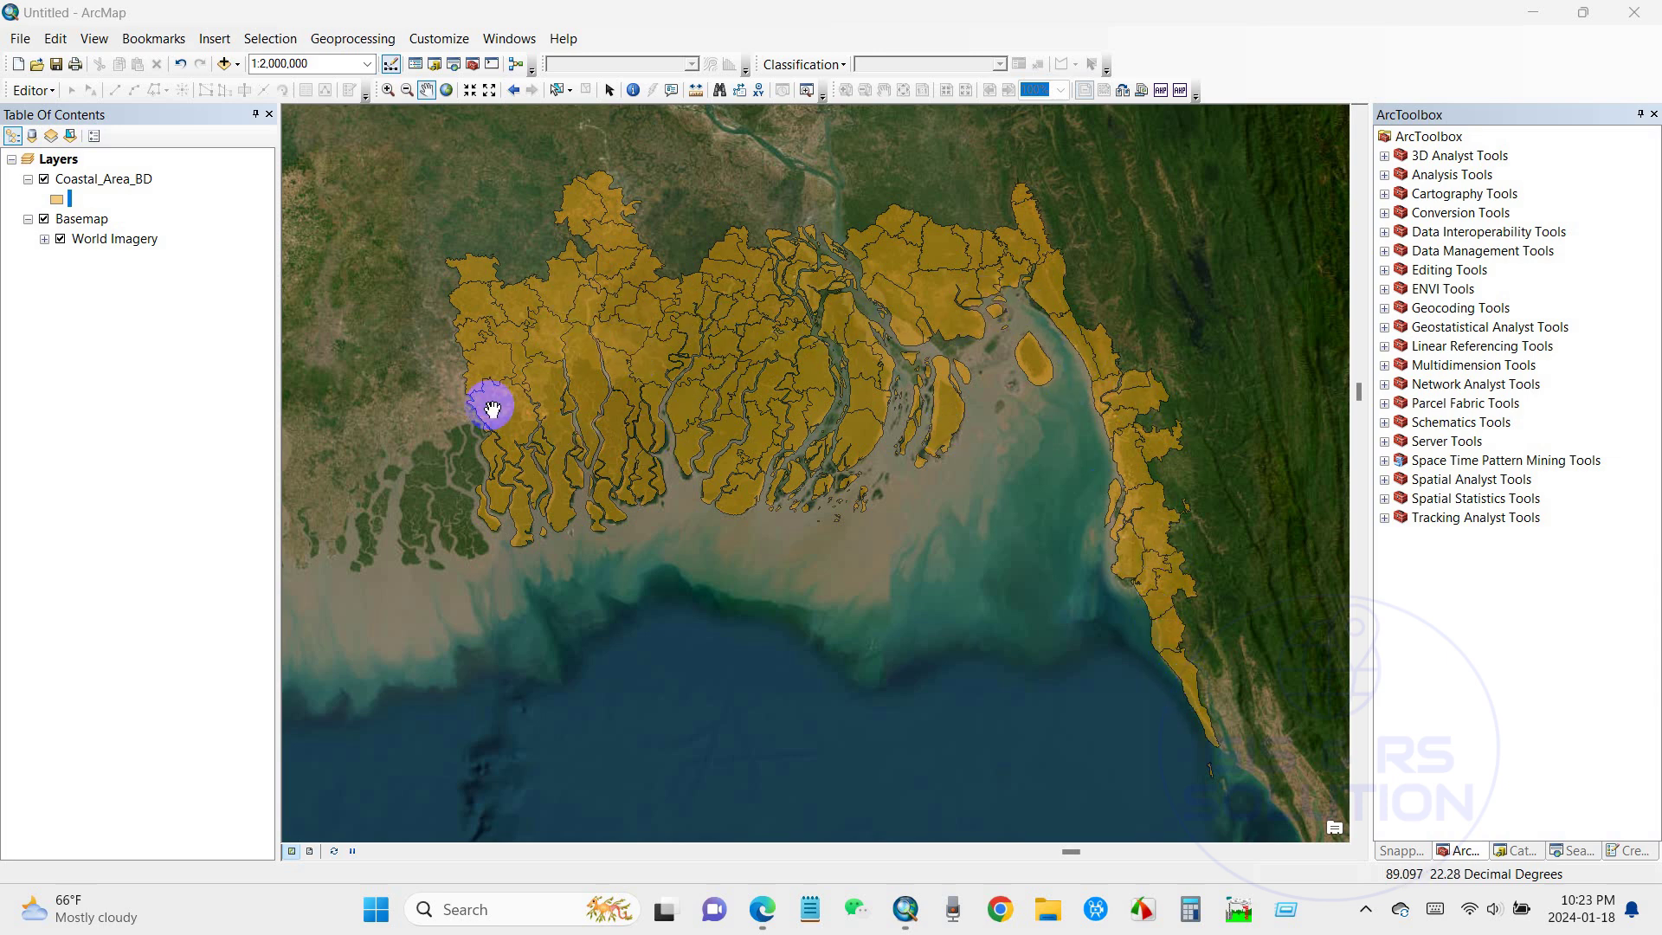
Switch off the Basemap imagery so only the Coastal_Area_BD polygons show on white
left_click(43, 218)
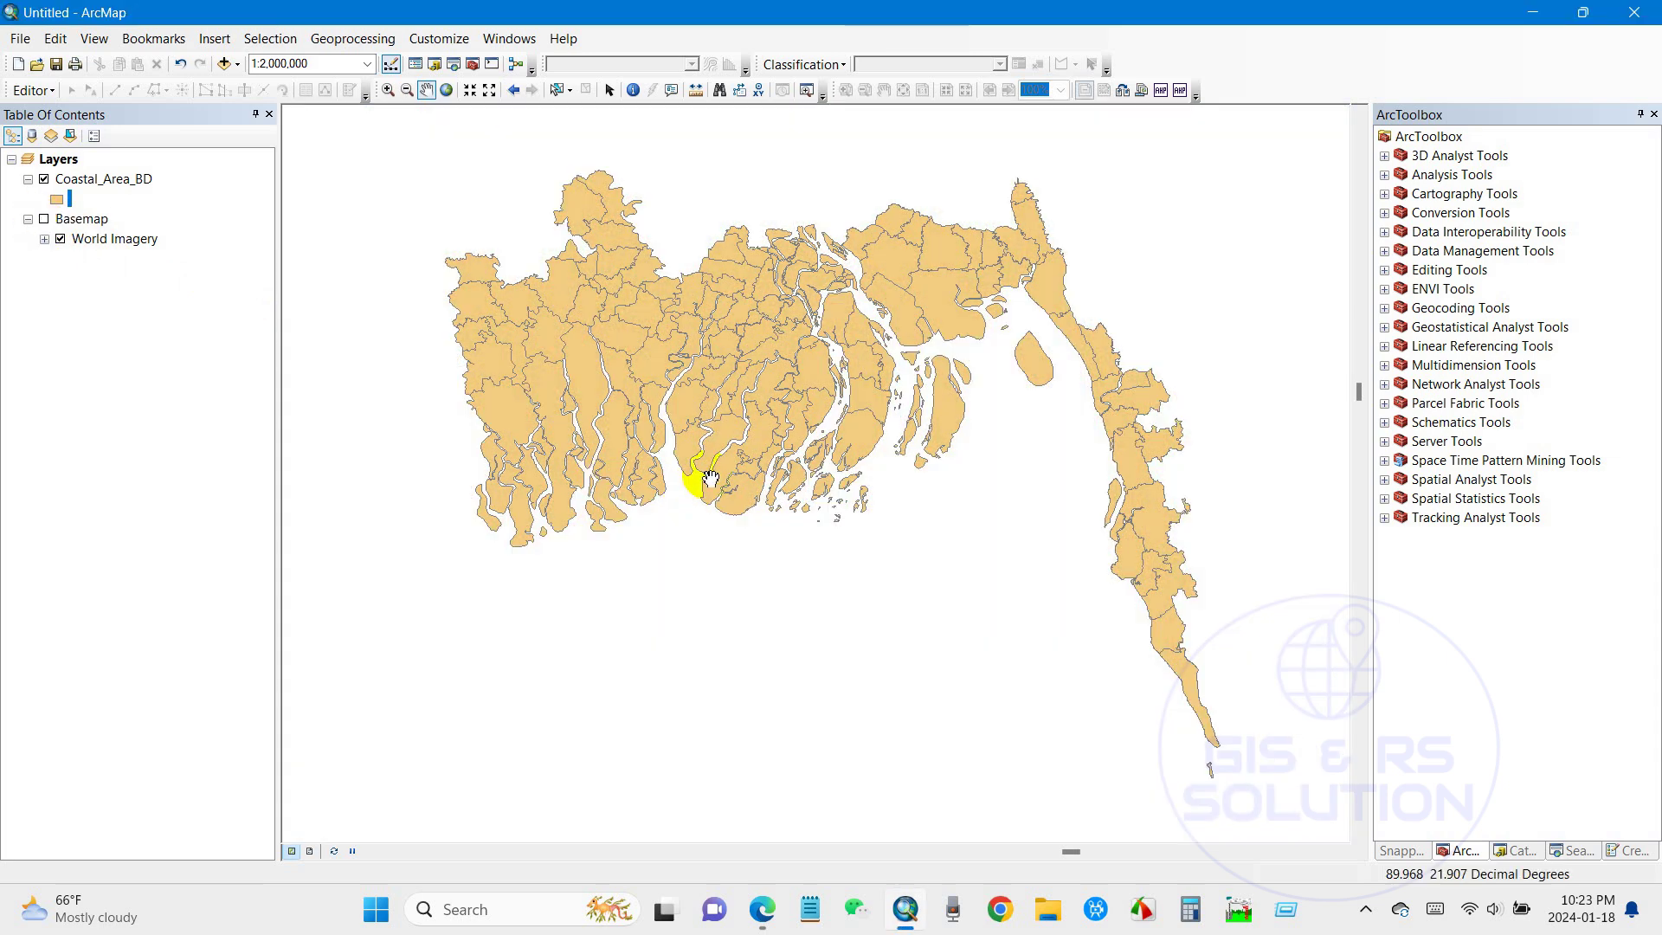
left_click(469, 482)
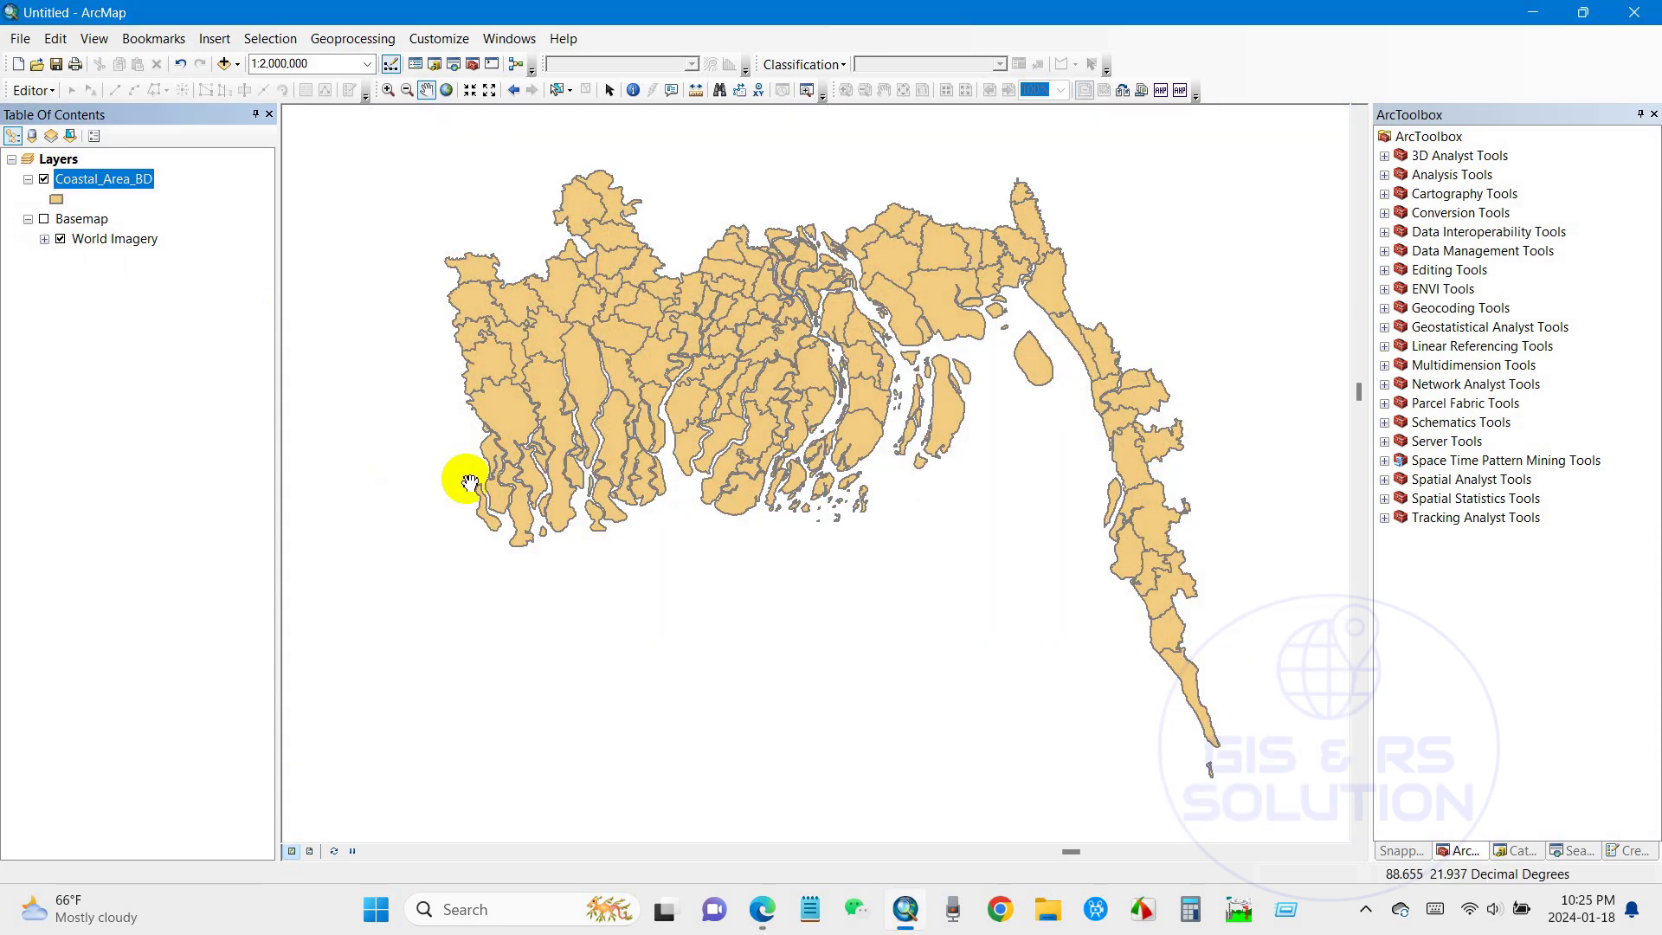
left_click_drag(759, 404, 753, 401)
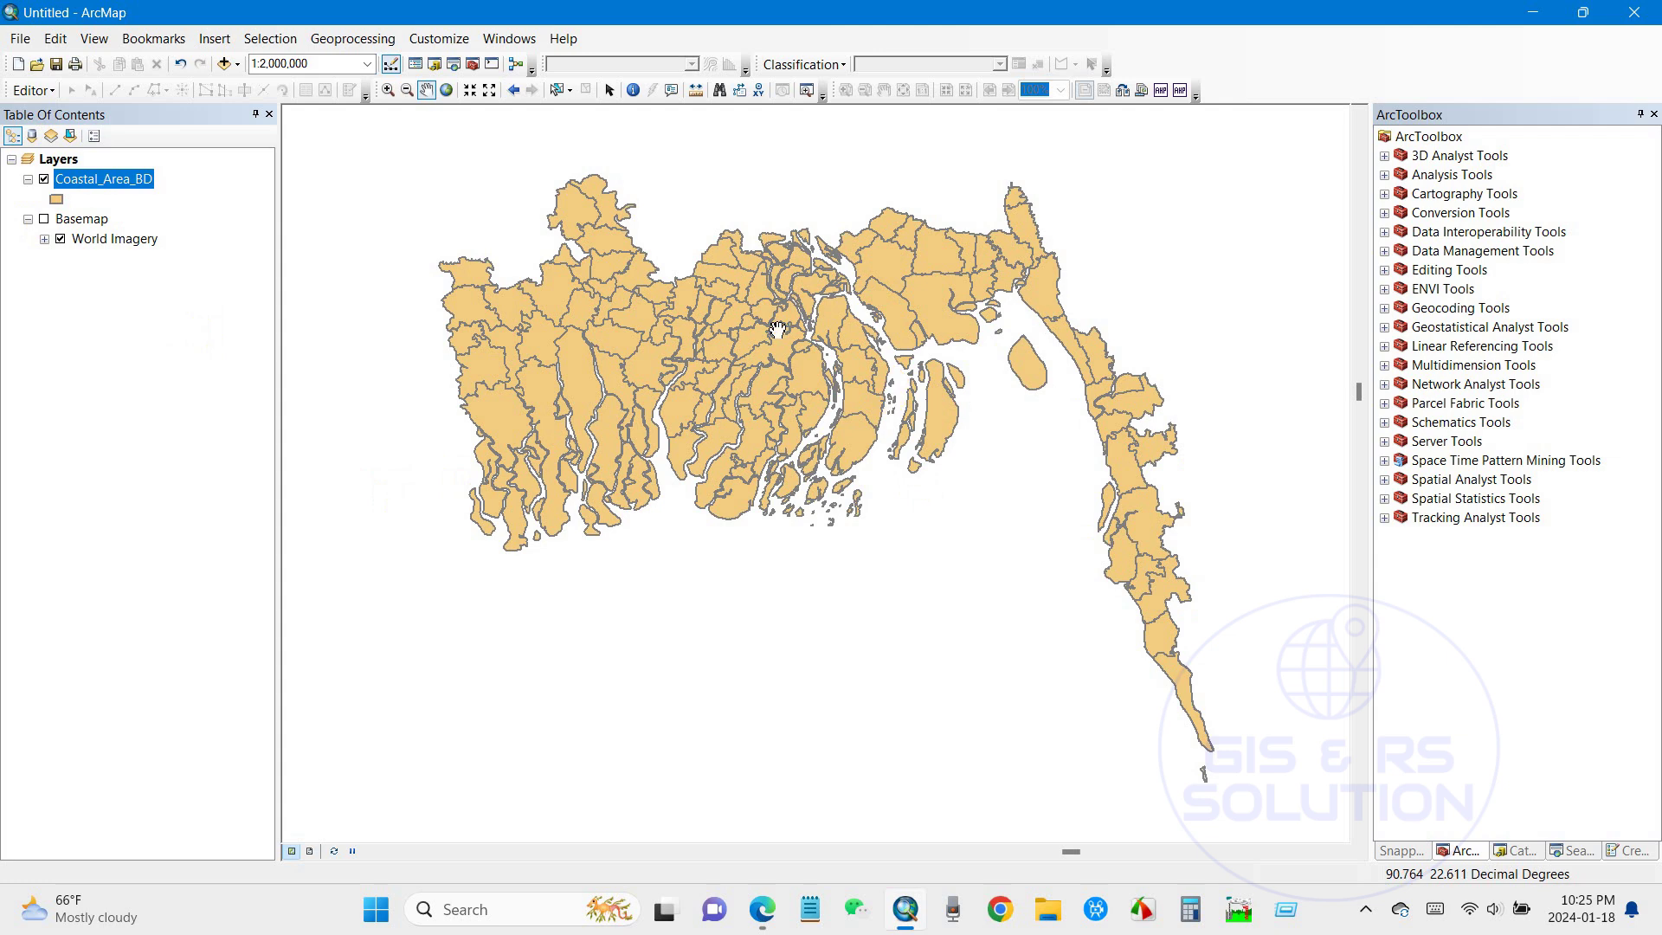
left_click(143, 186)
right_click(132, 187)
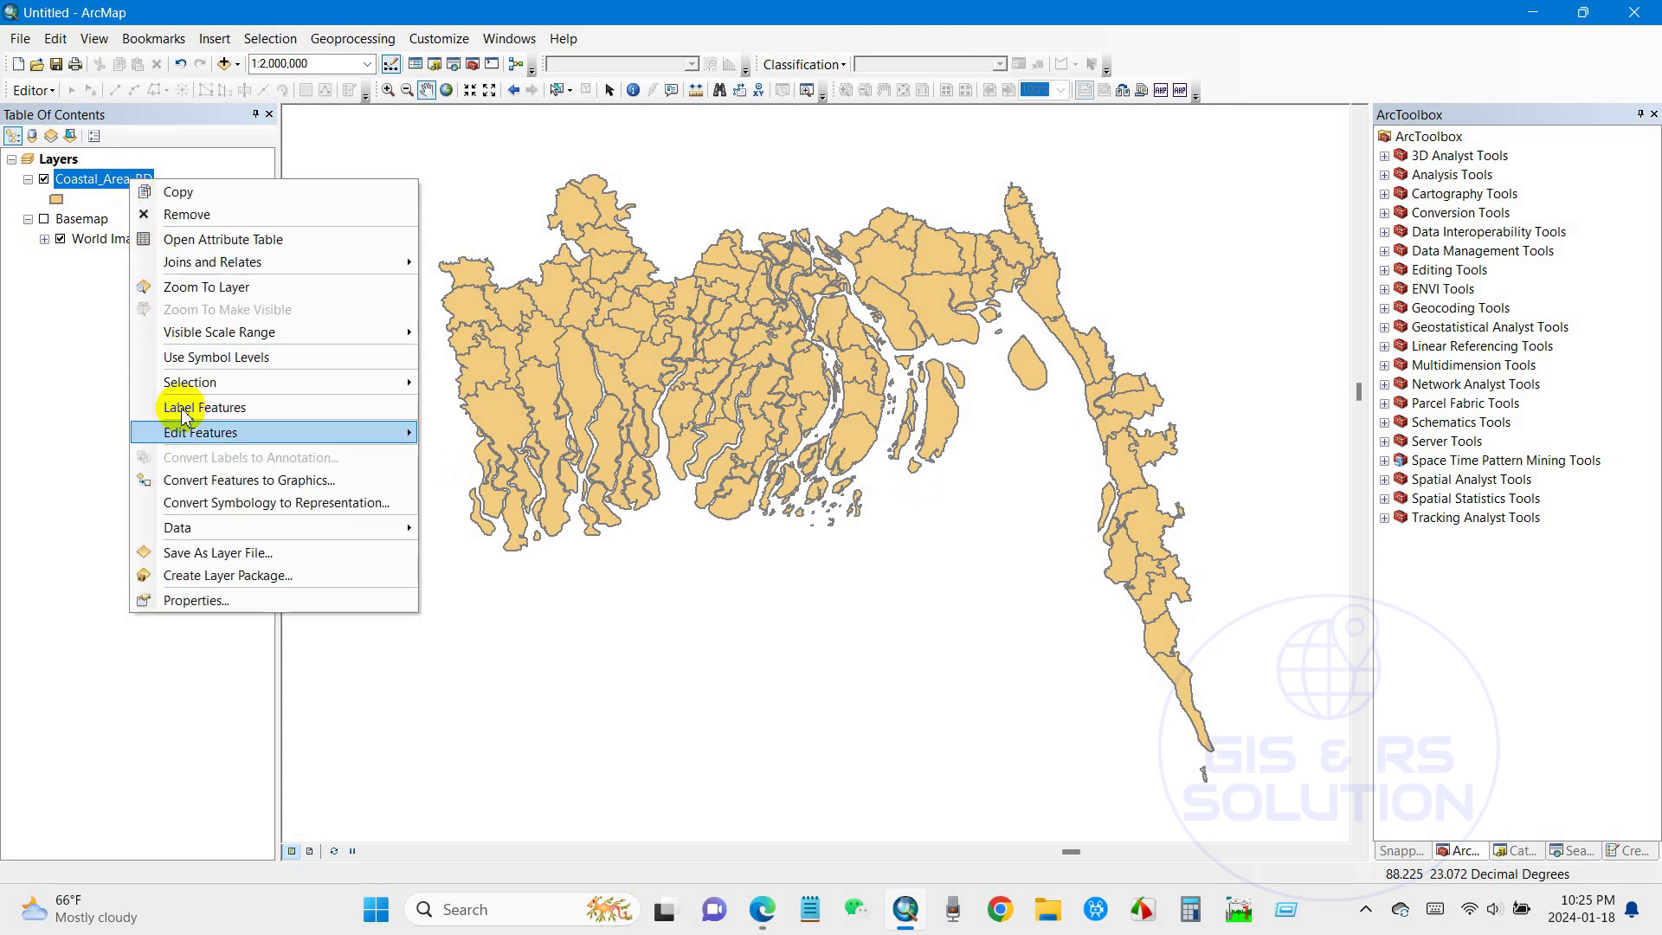
Turn on Label Features for Coastal_Area_BD to show upazila names, zooming in slightly
left_click(186, 408)
scroll(833, 463, "down", 1)
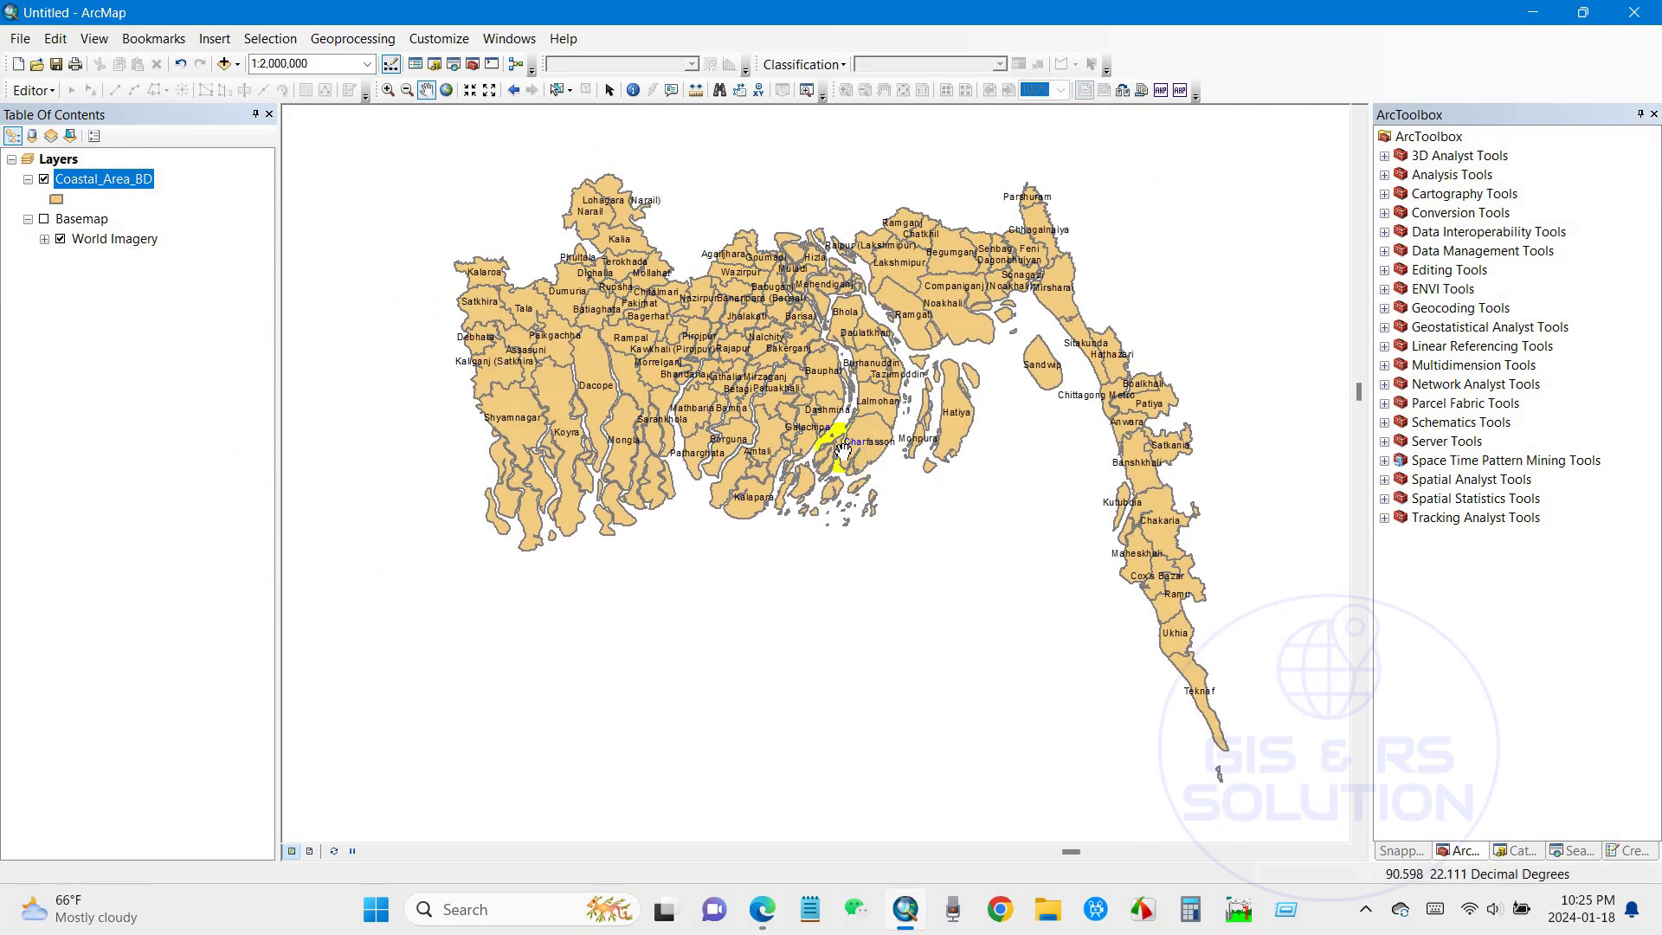
right_click(83, 185)
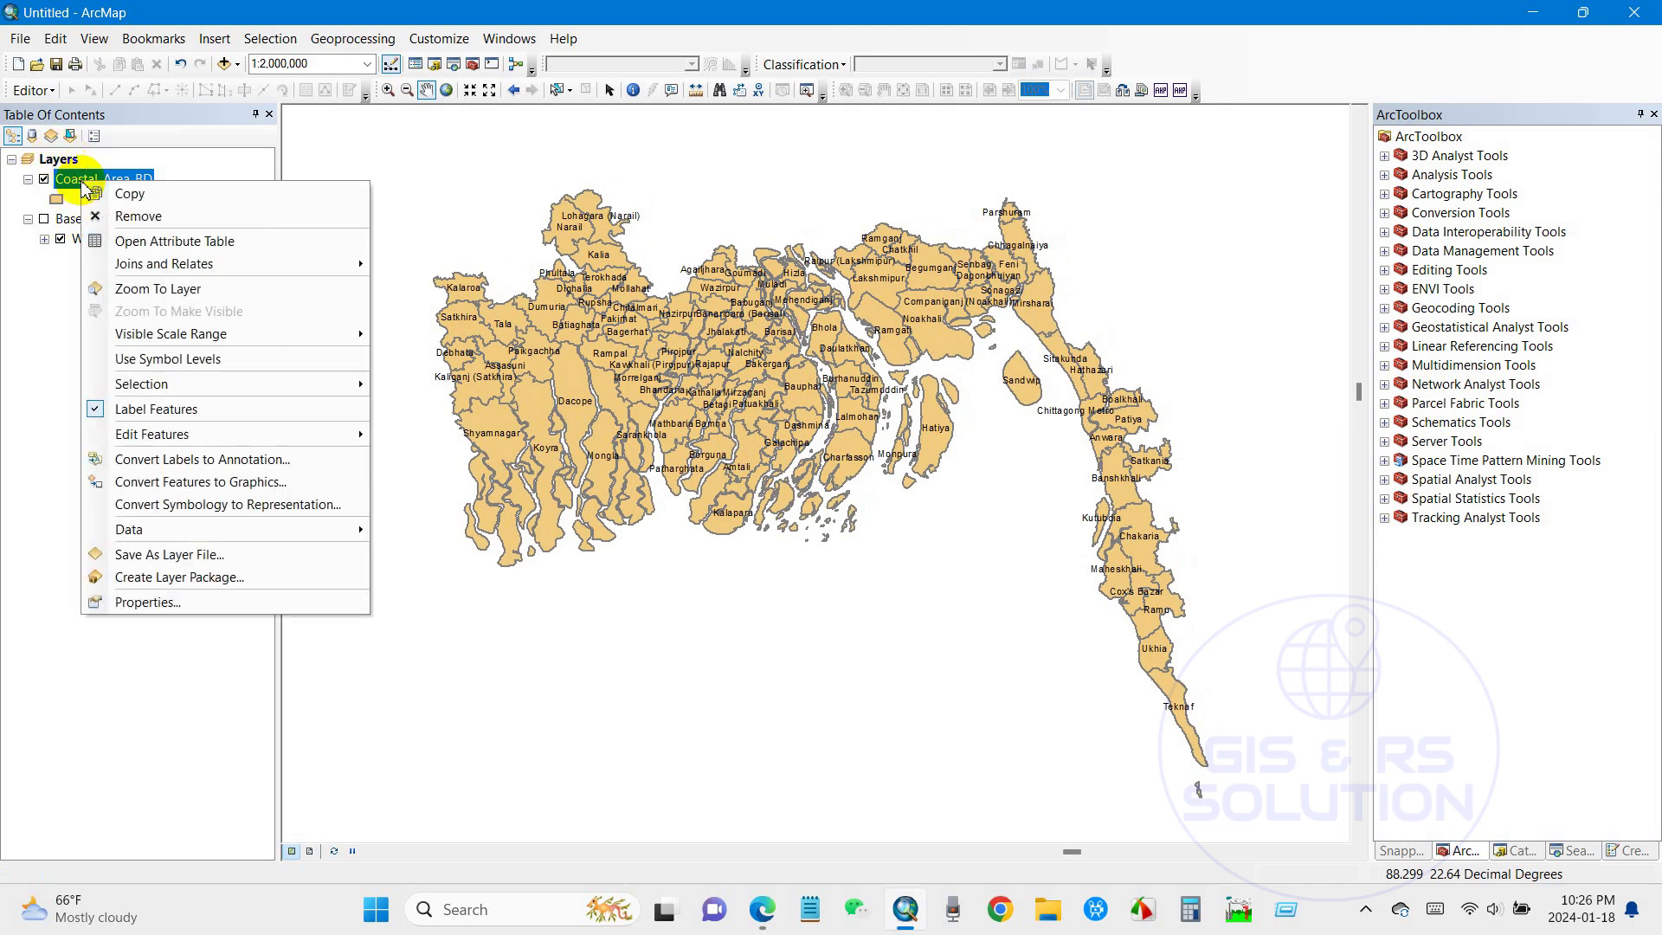
Open the Coastal_Area_BD attribute table and add a Double field named Area_ha
left_click(123, 242)
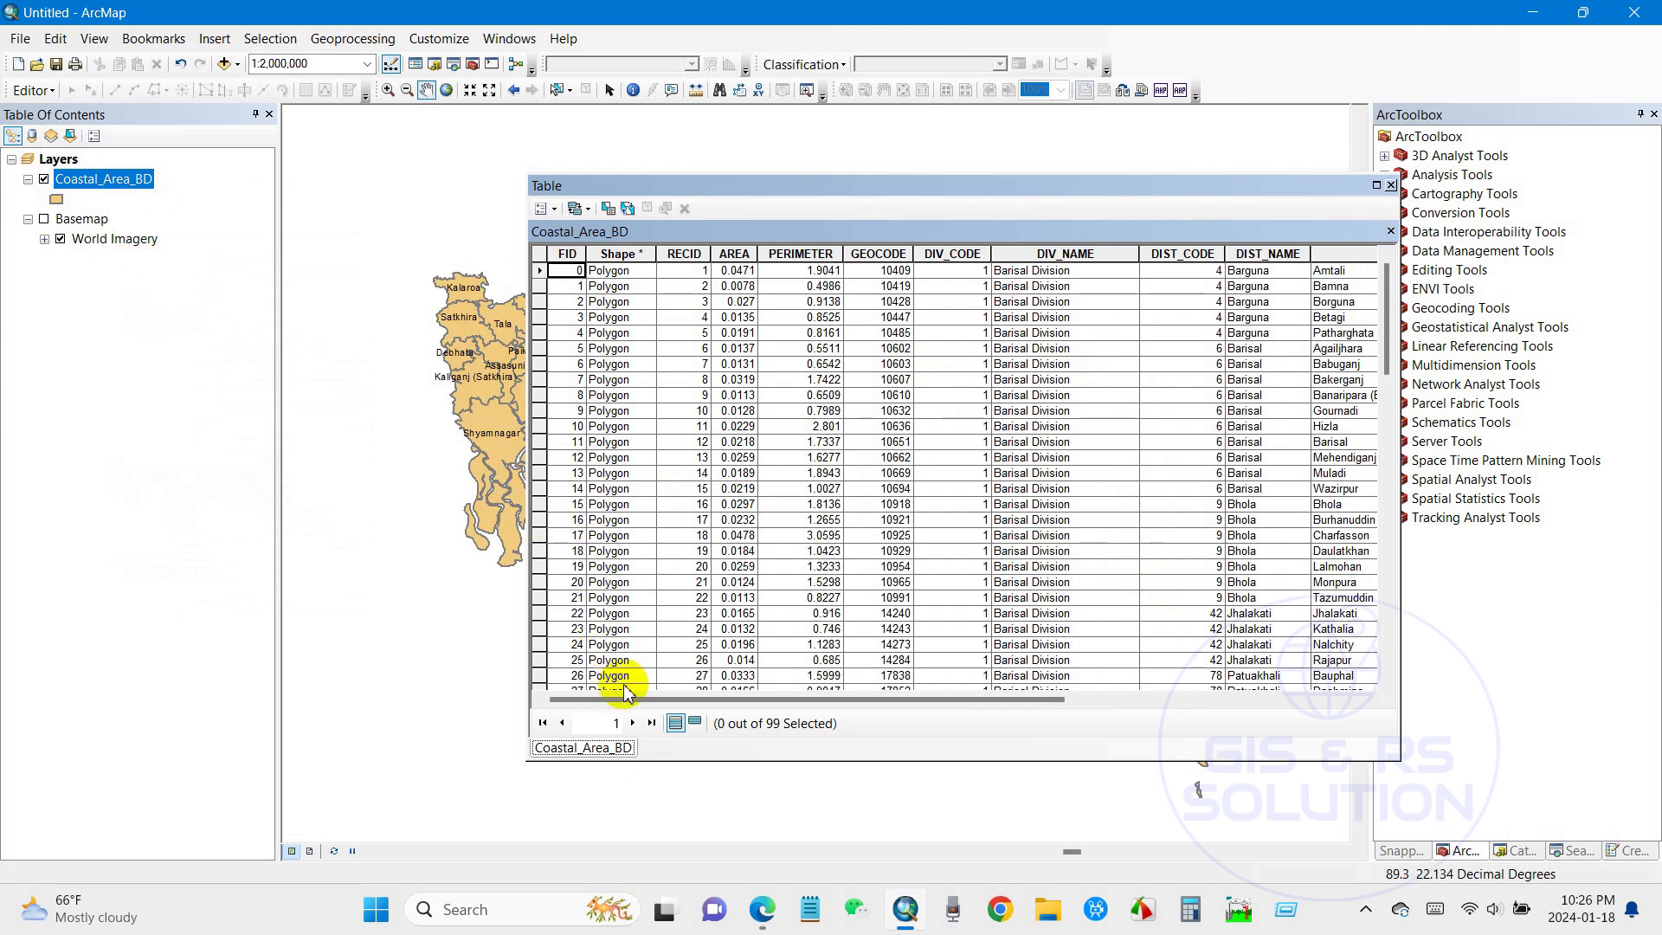
left_click_drag(623, 700, 1151, 697)
left_click(544, 208)
left_click(593, 350)
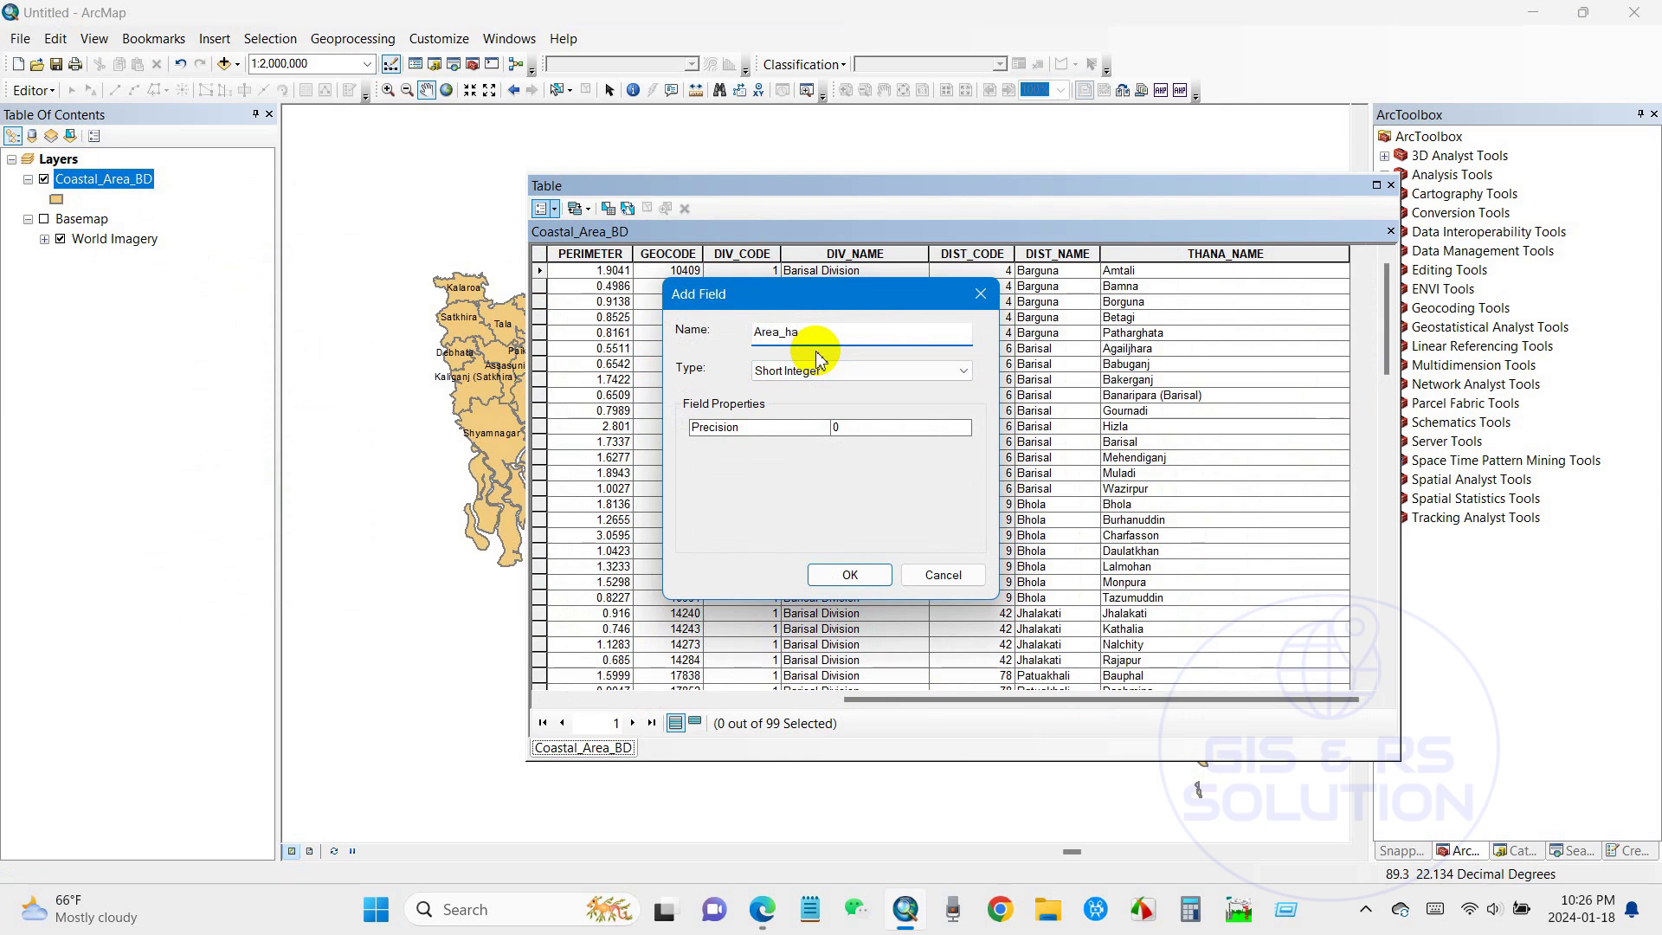
left_click(814, 374)
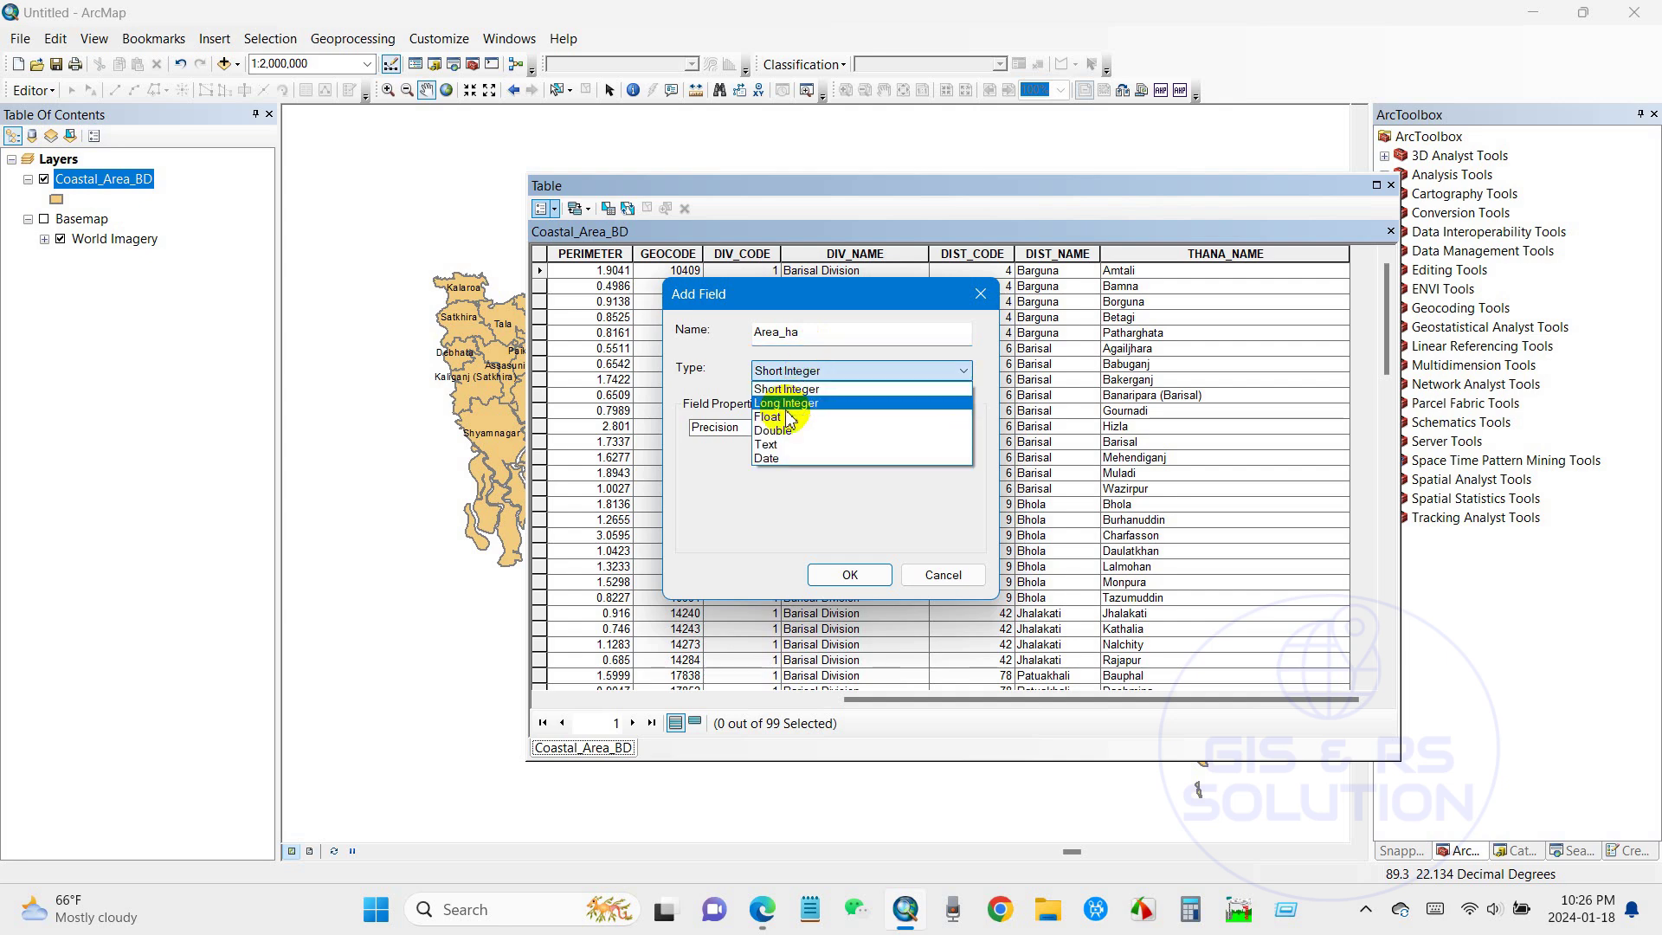
left_click(779, 426)
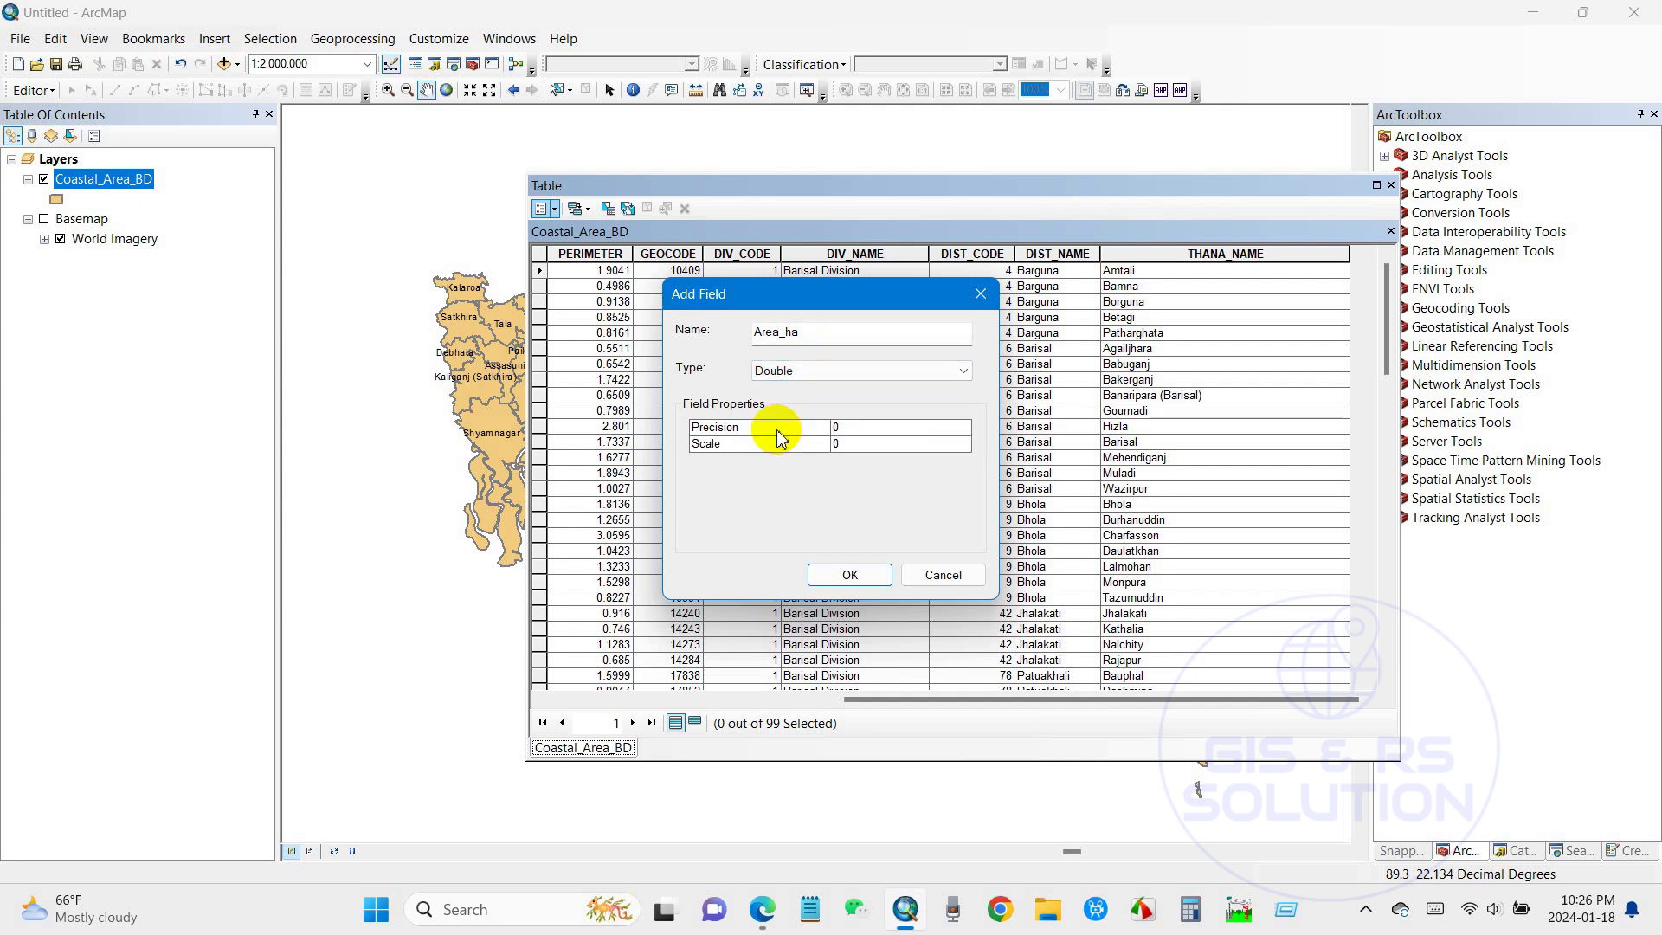
left_click(844, 575)
Reposition the table window and scroll the rows, confirming Area_ha is 0 for all records
left_click_drag(846, 698, 1139, 698)
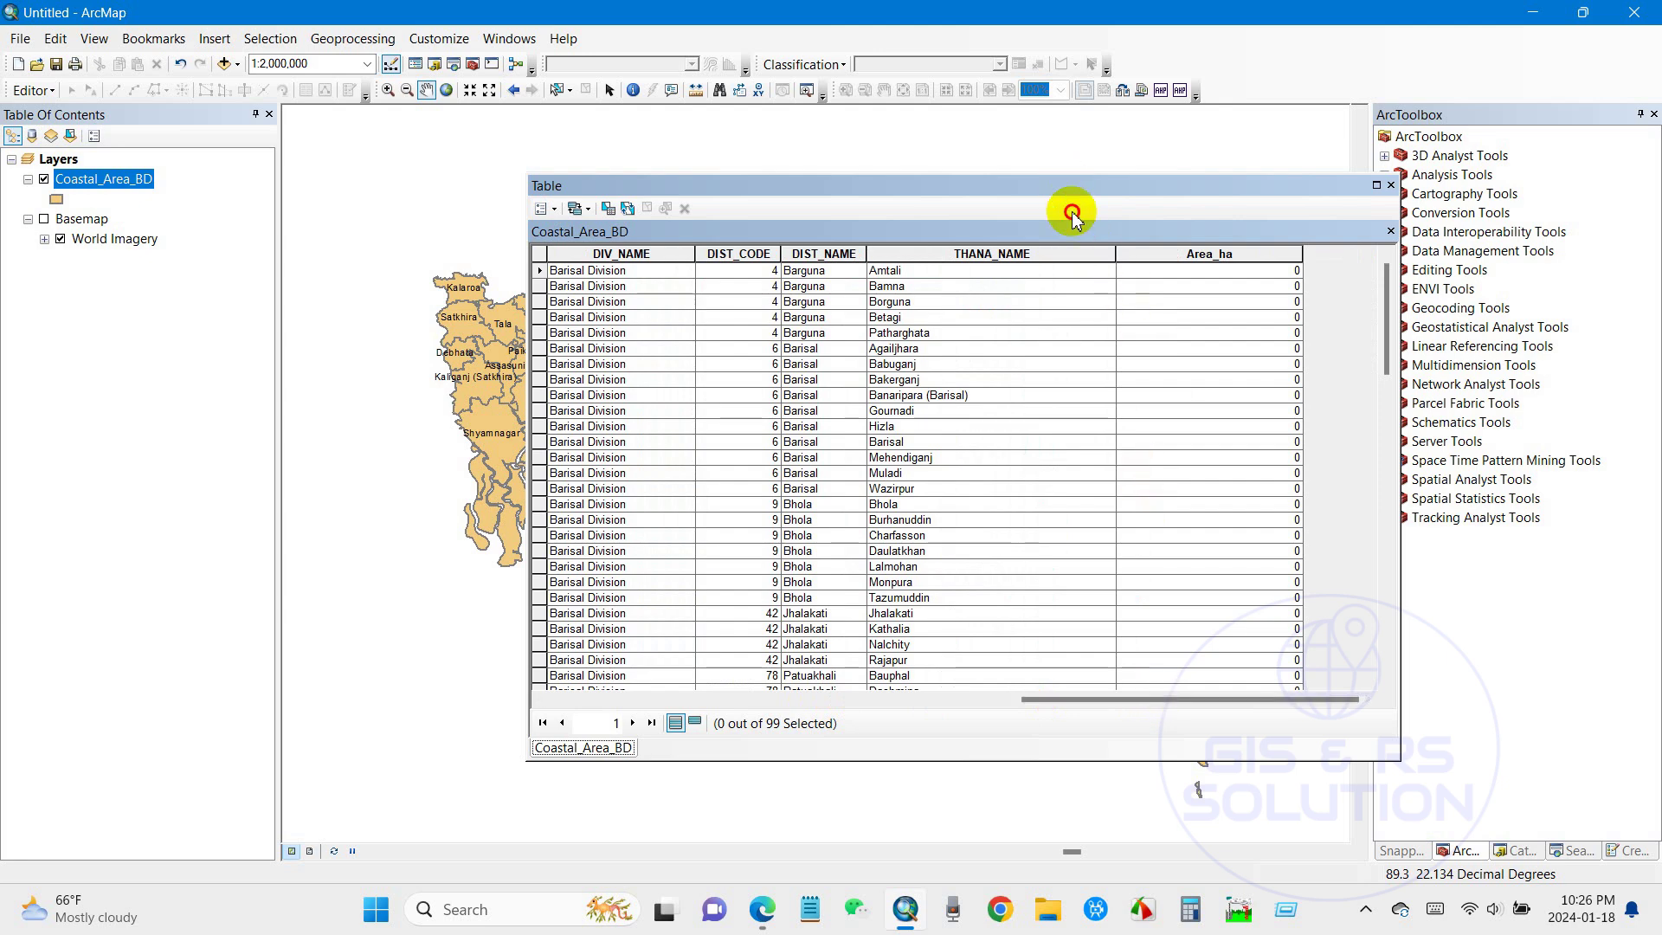
left_click_drag(1072, 186, 1085, 273)
scroll(766, 459, "down", 3)
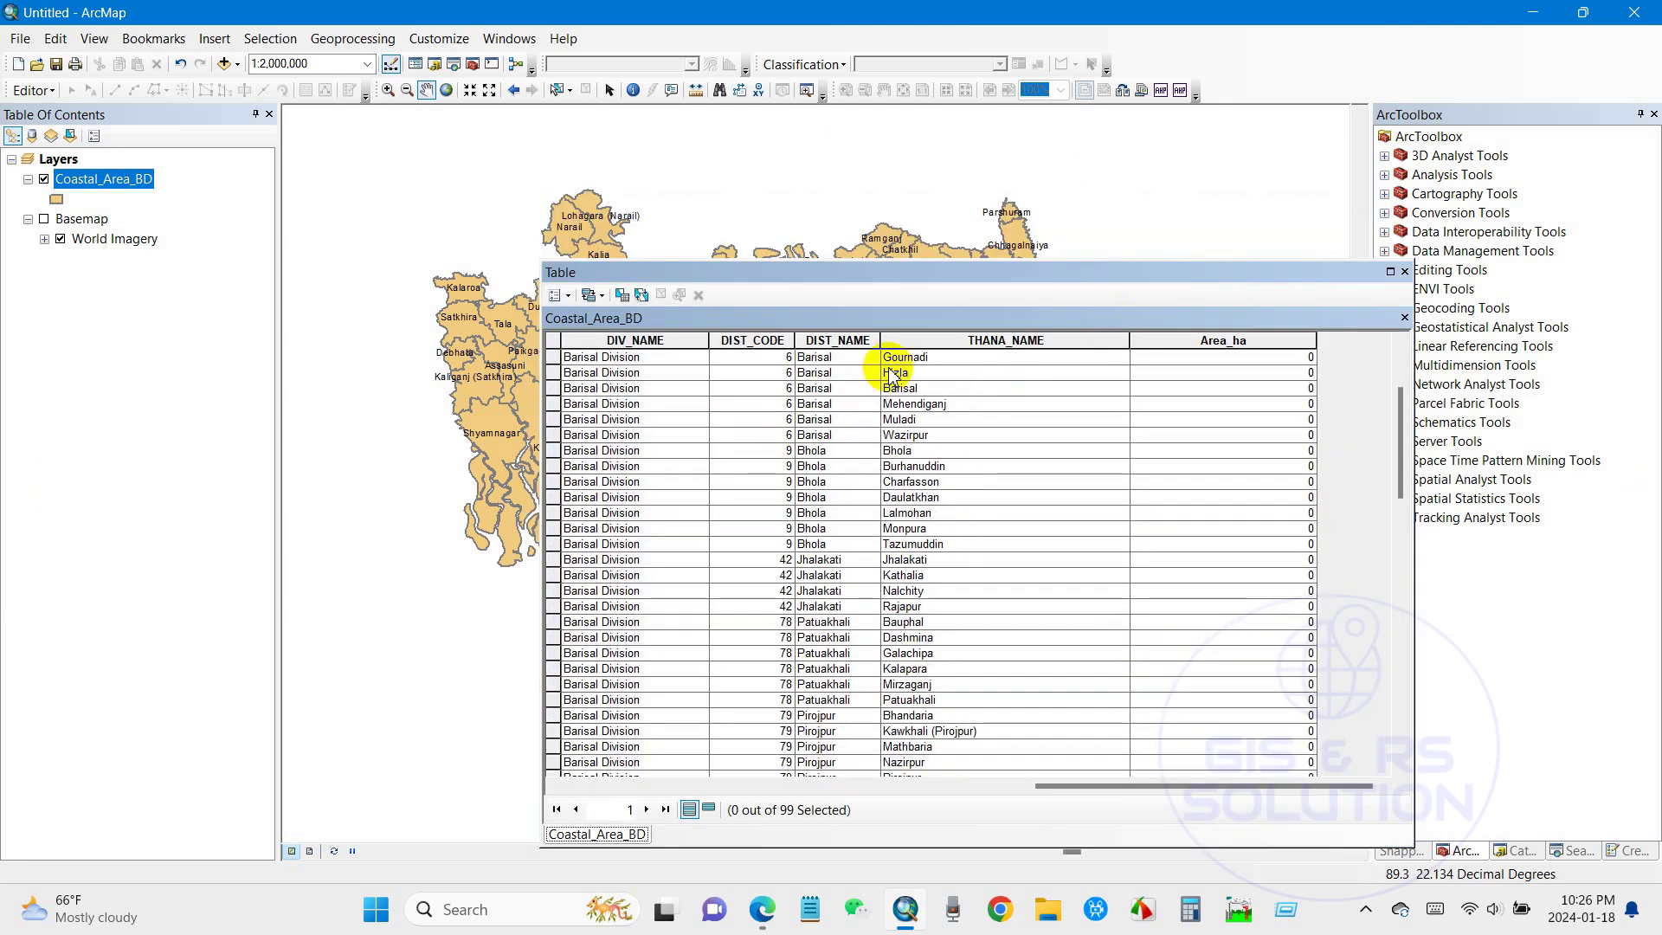
scroll(911, 520, "down", 5)
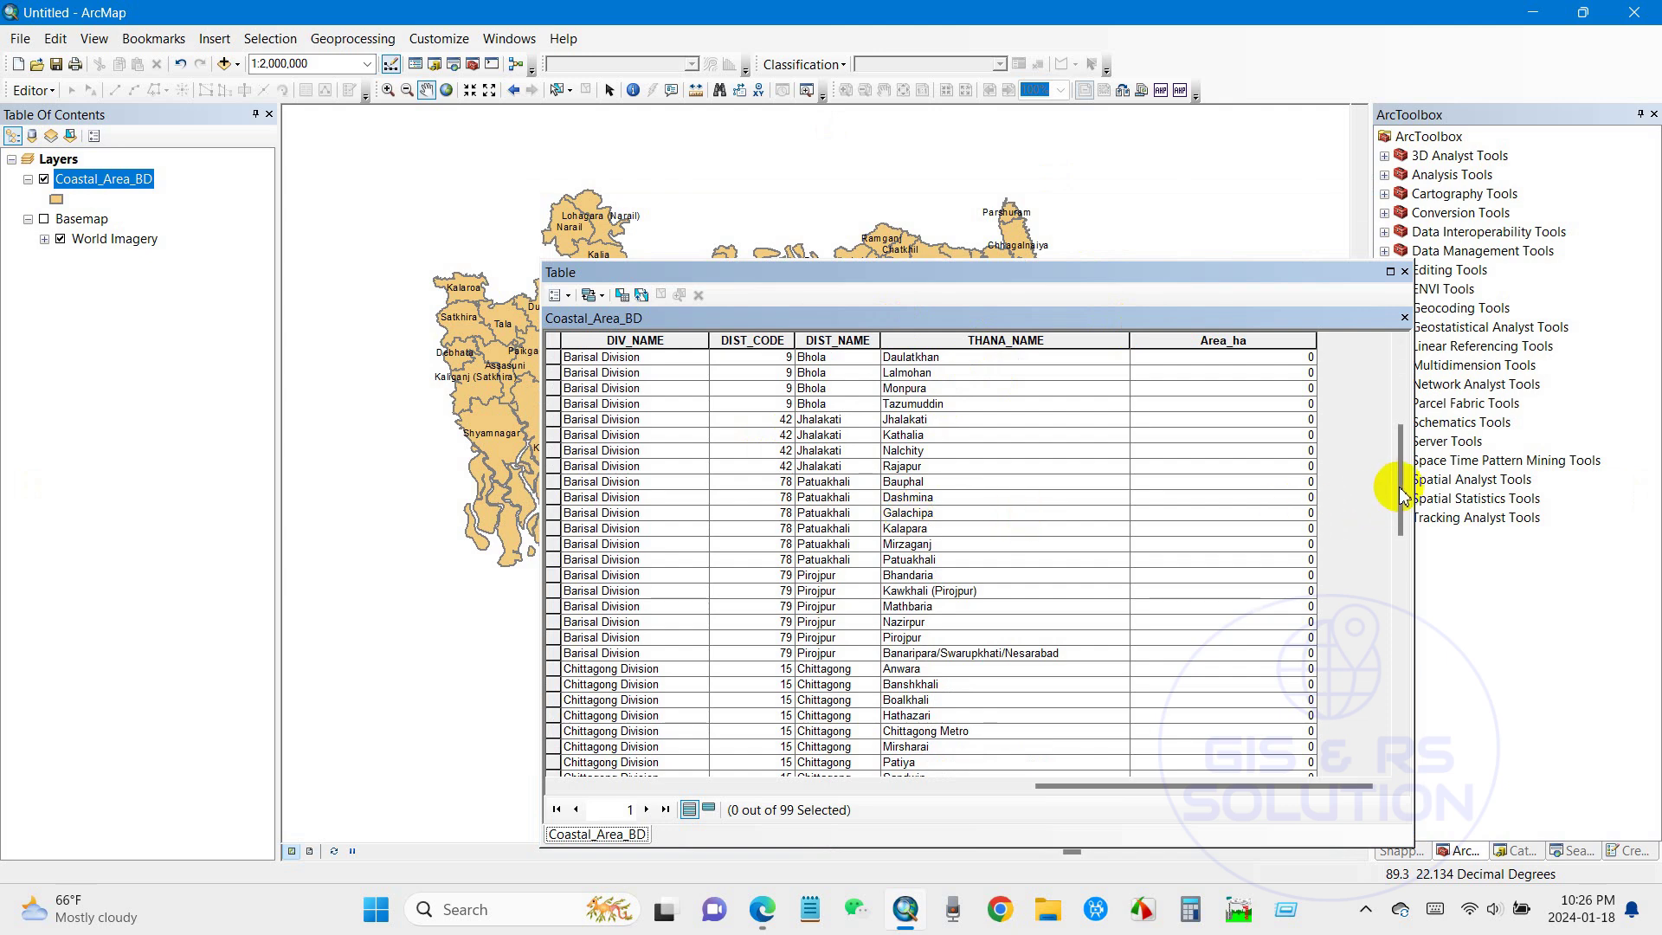
left_click_drag(1402, 489, 1376, 360)
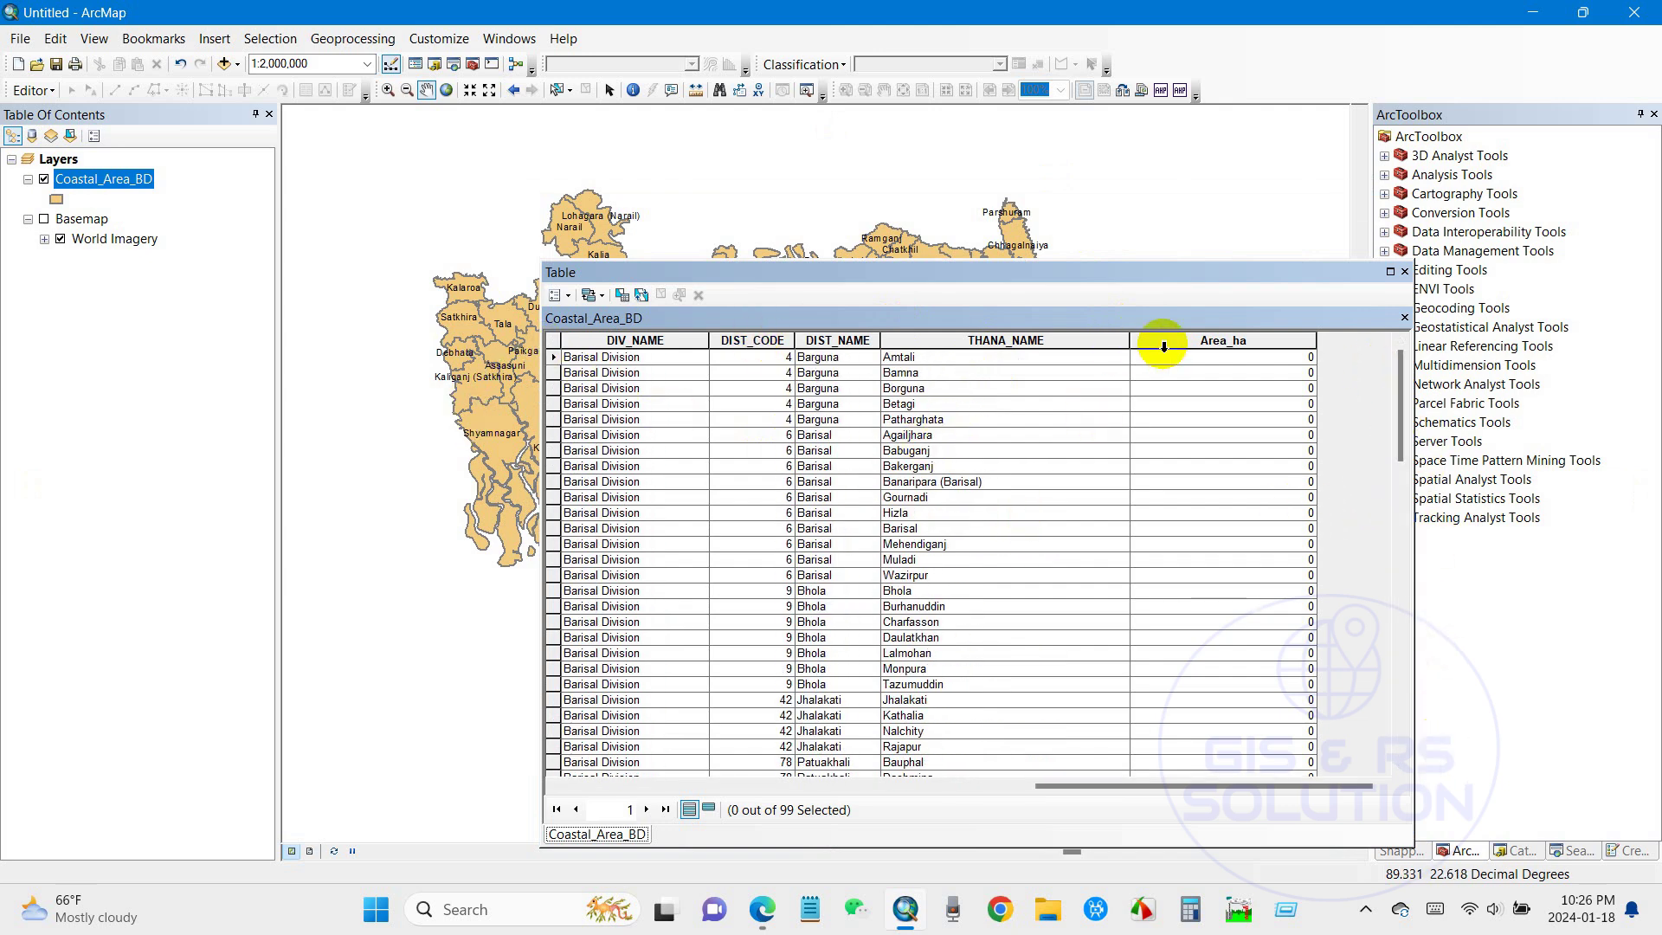
right_click(1211, 343)
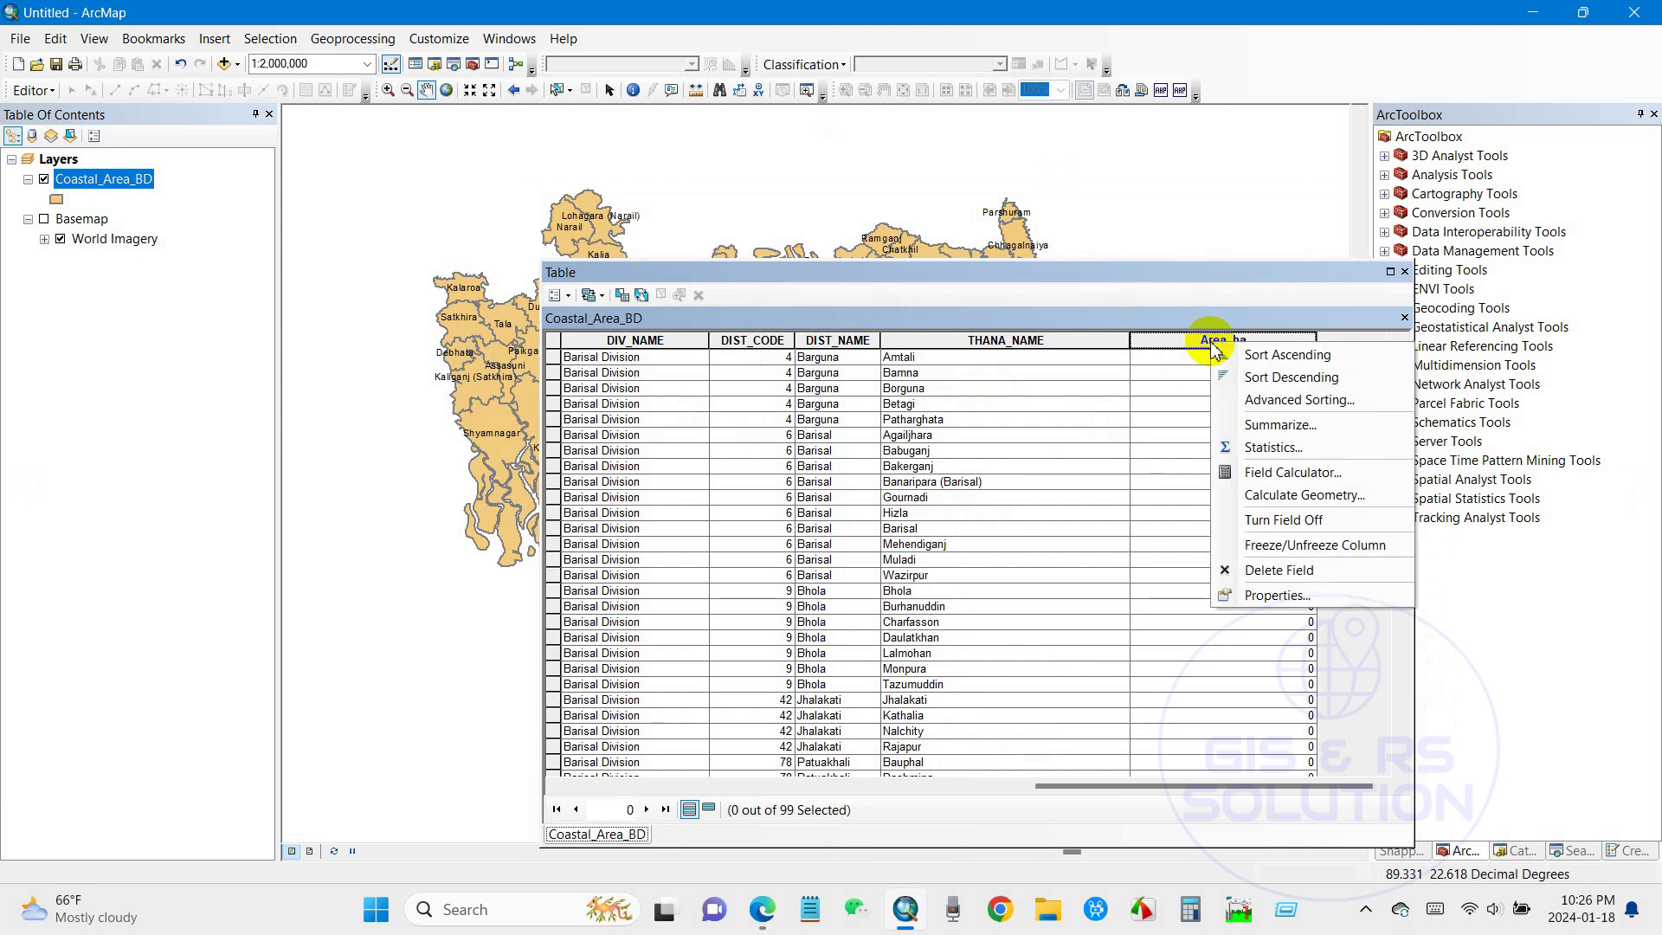
Try Calculate Geometry with Area on Area_ha, find it disabled in WGS 1984, cancel and close the table
left_click(1240, 495)
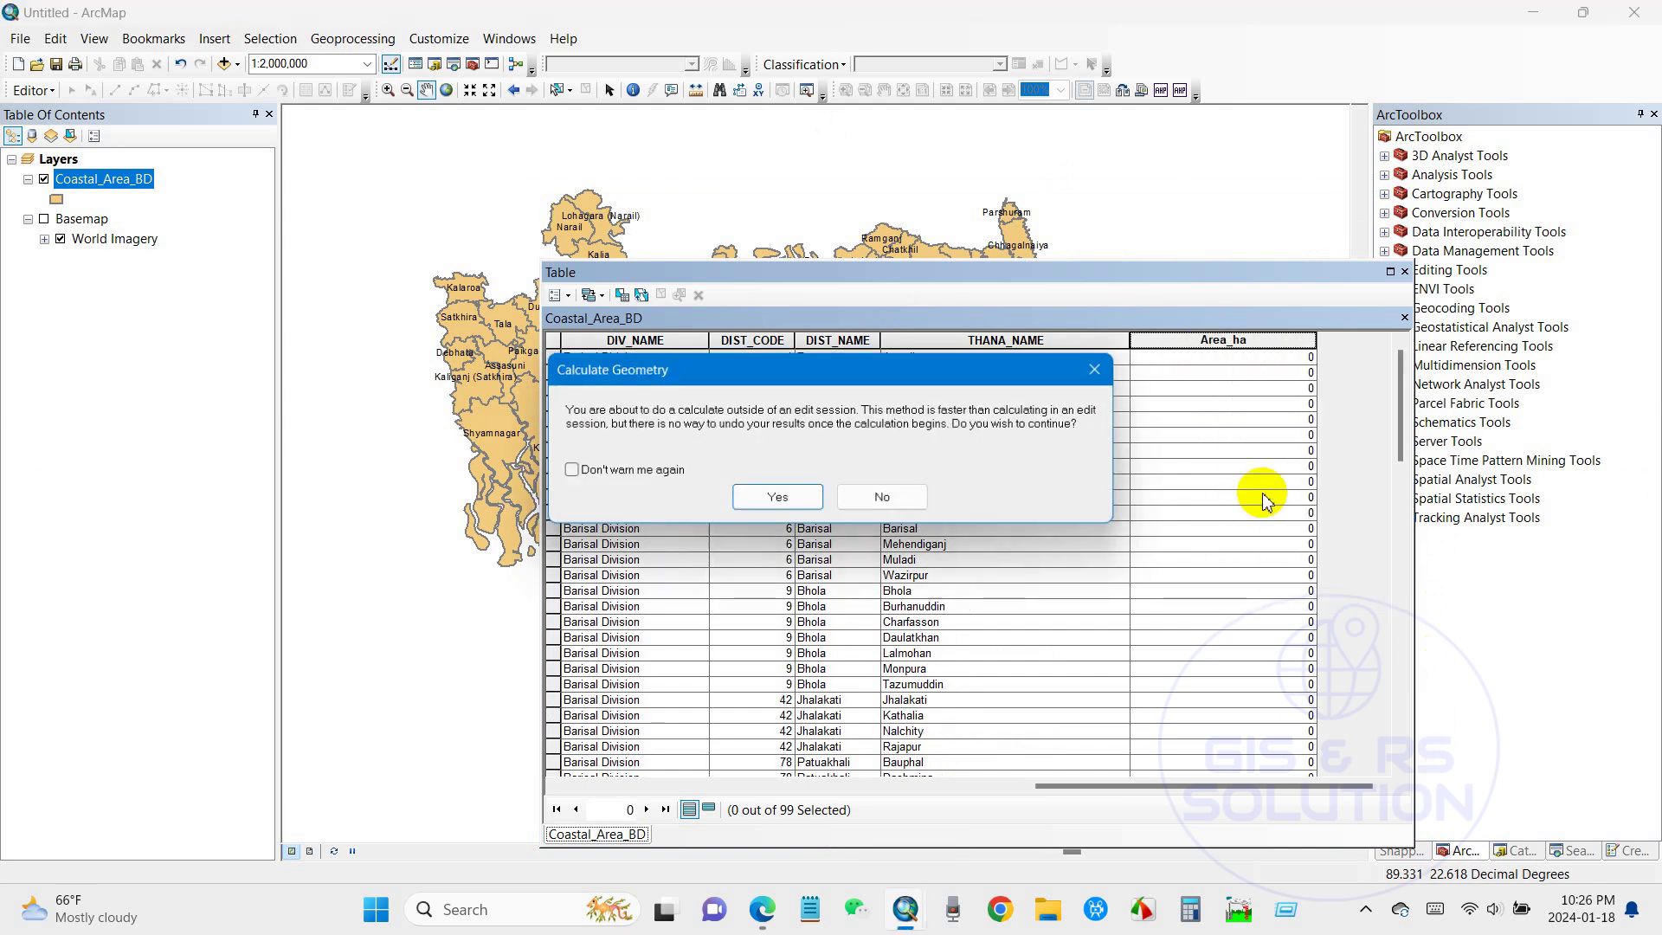
left_click(784, 498)
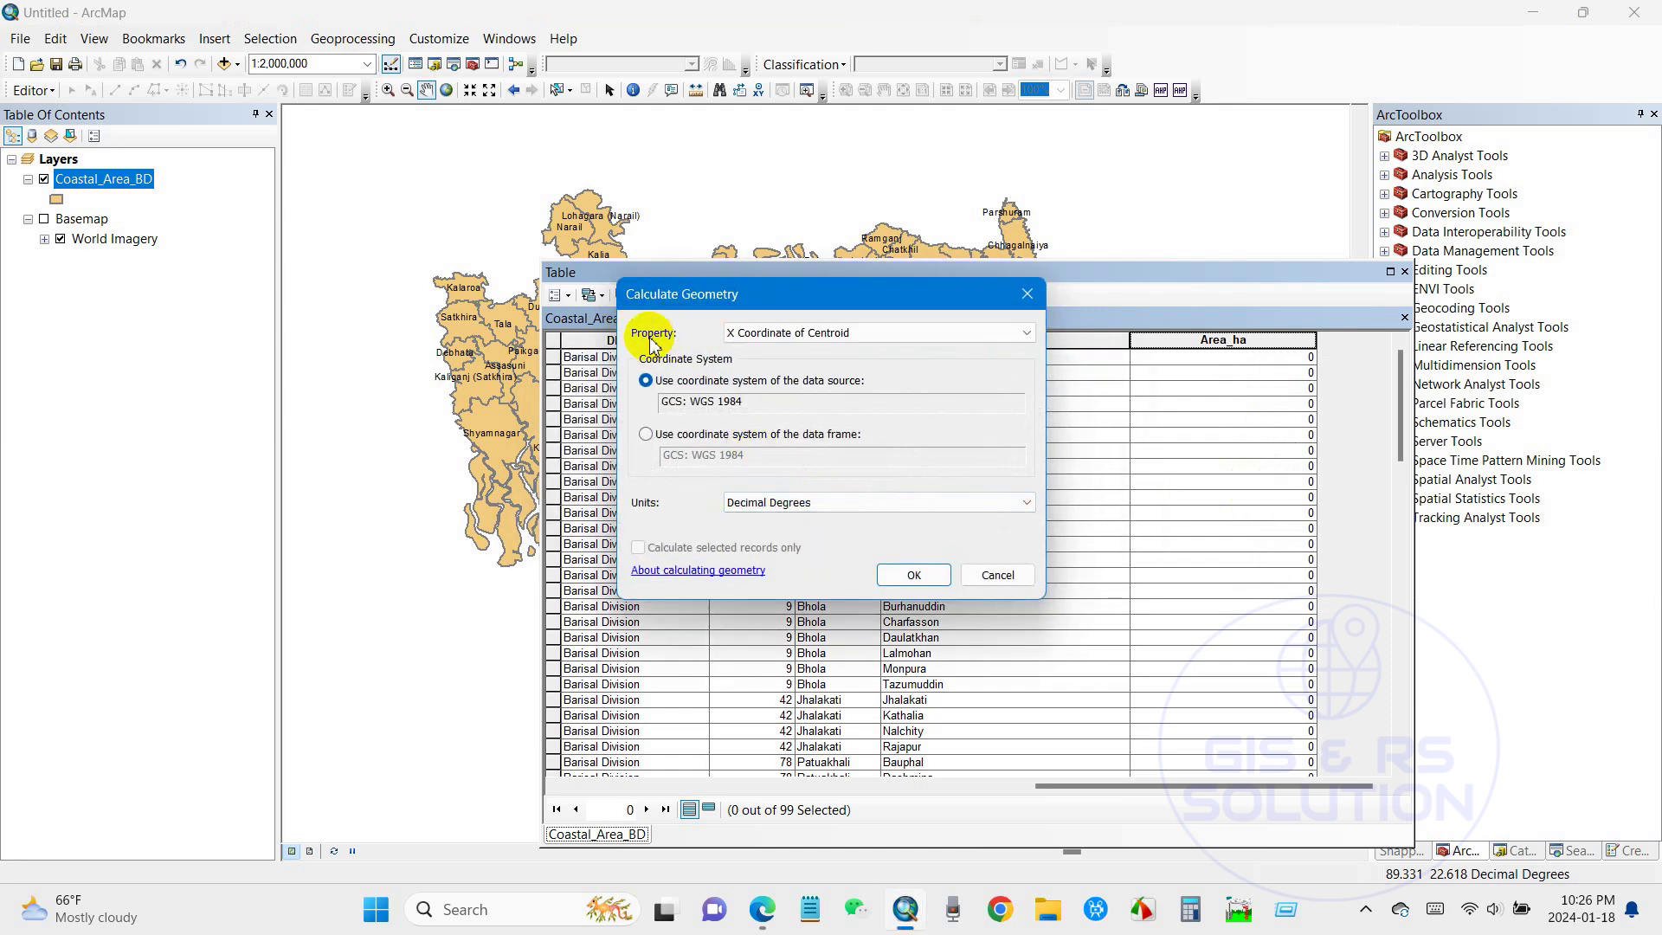
left_click(783, 333)
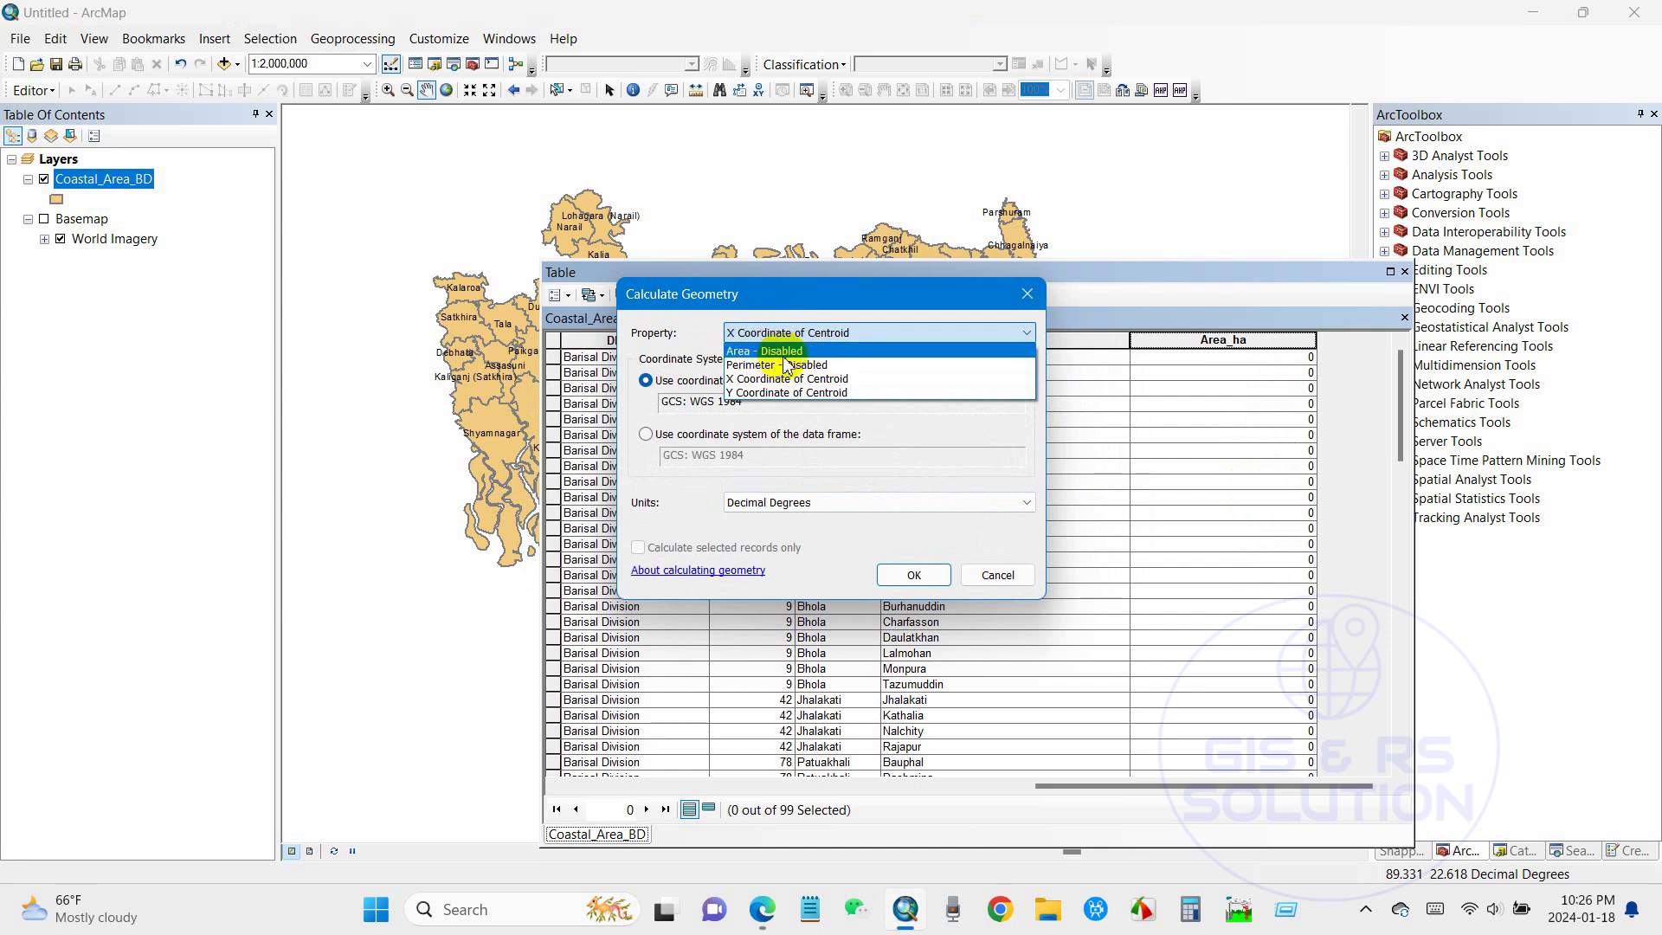
left_click(782, 352)
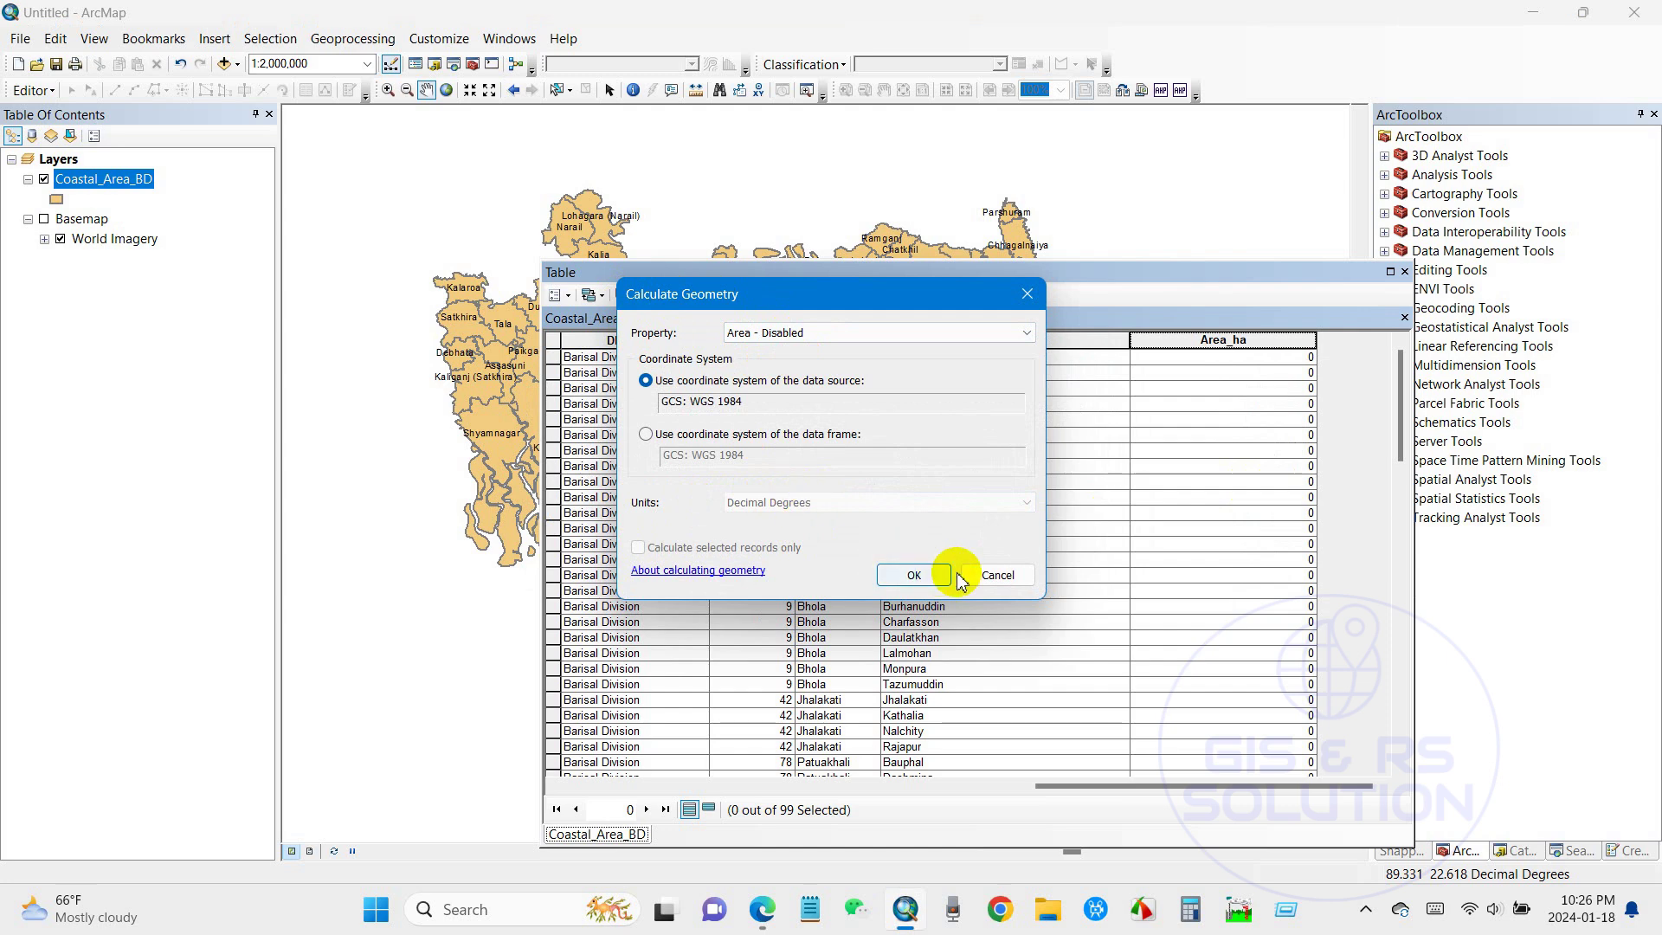
left_click(789, 329)
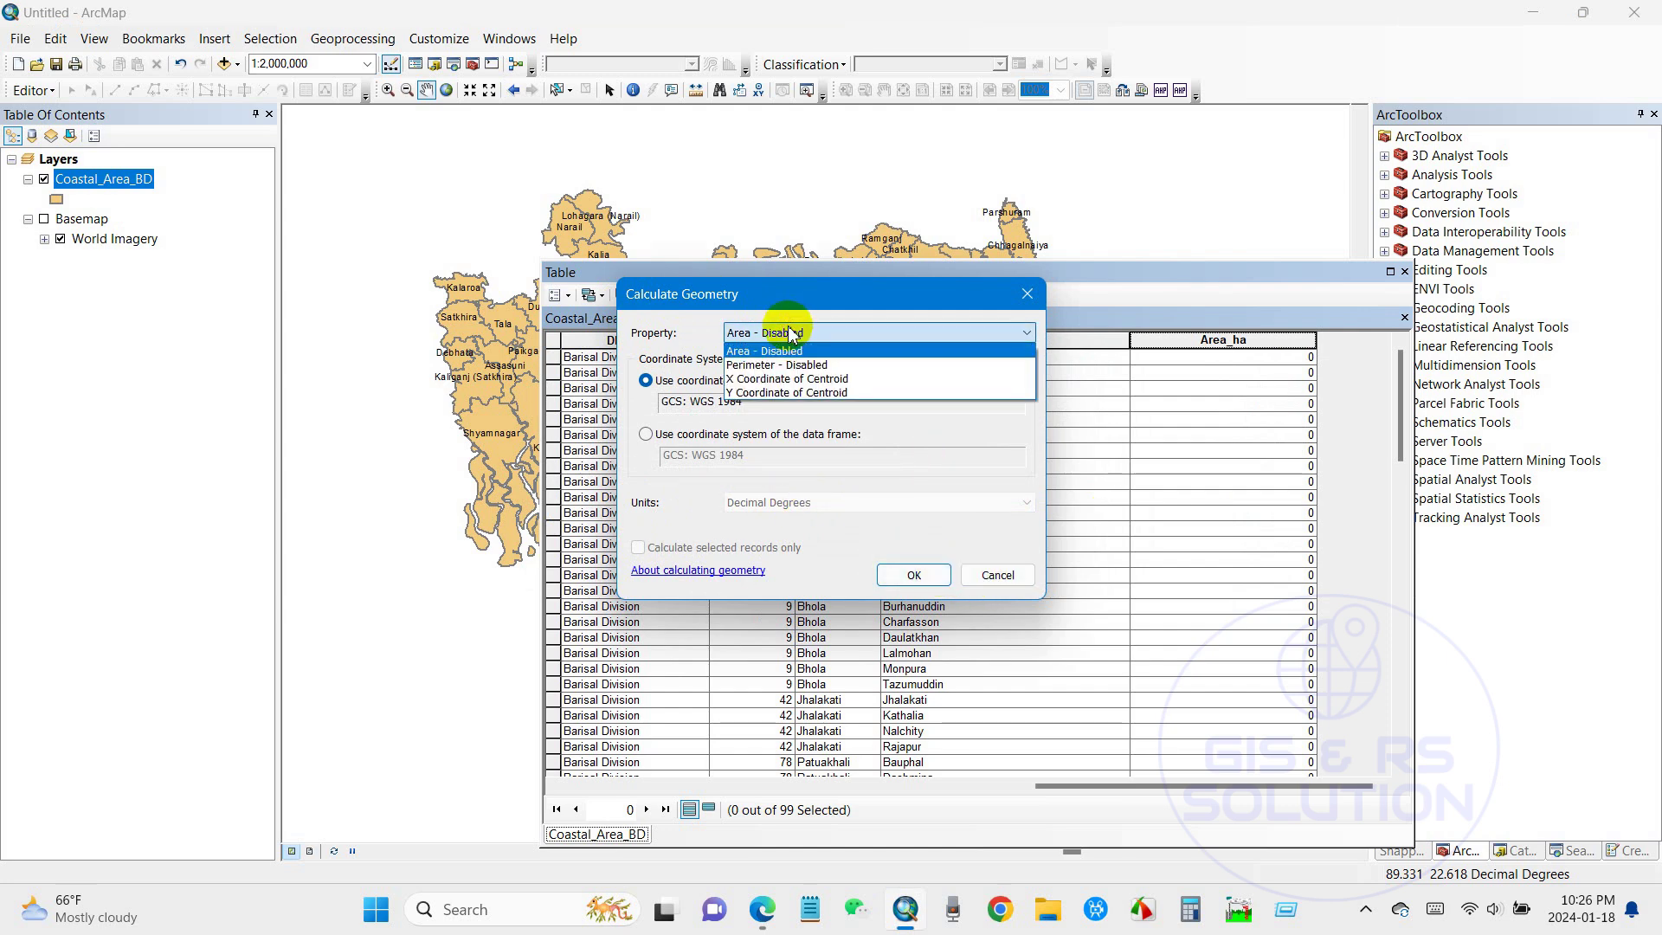
left_click(787, 331)
left_click(995, 575)
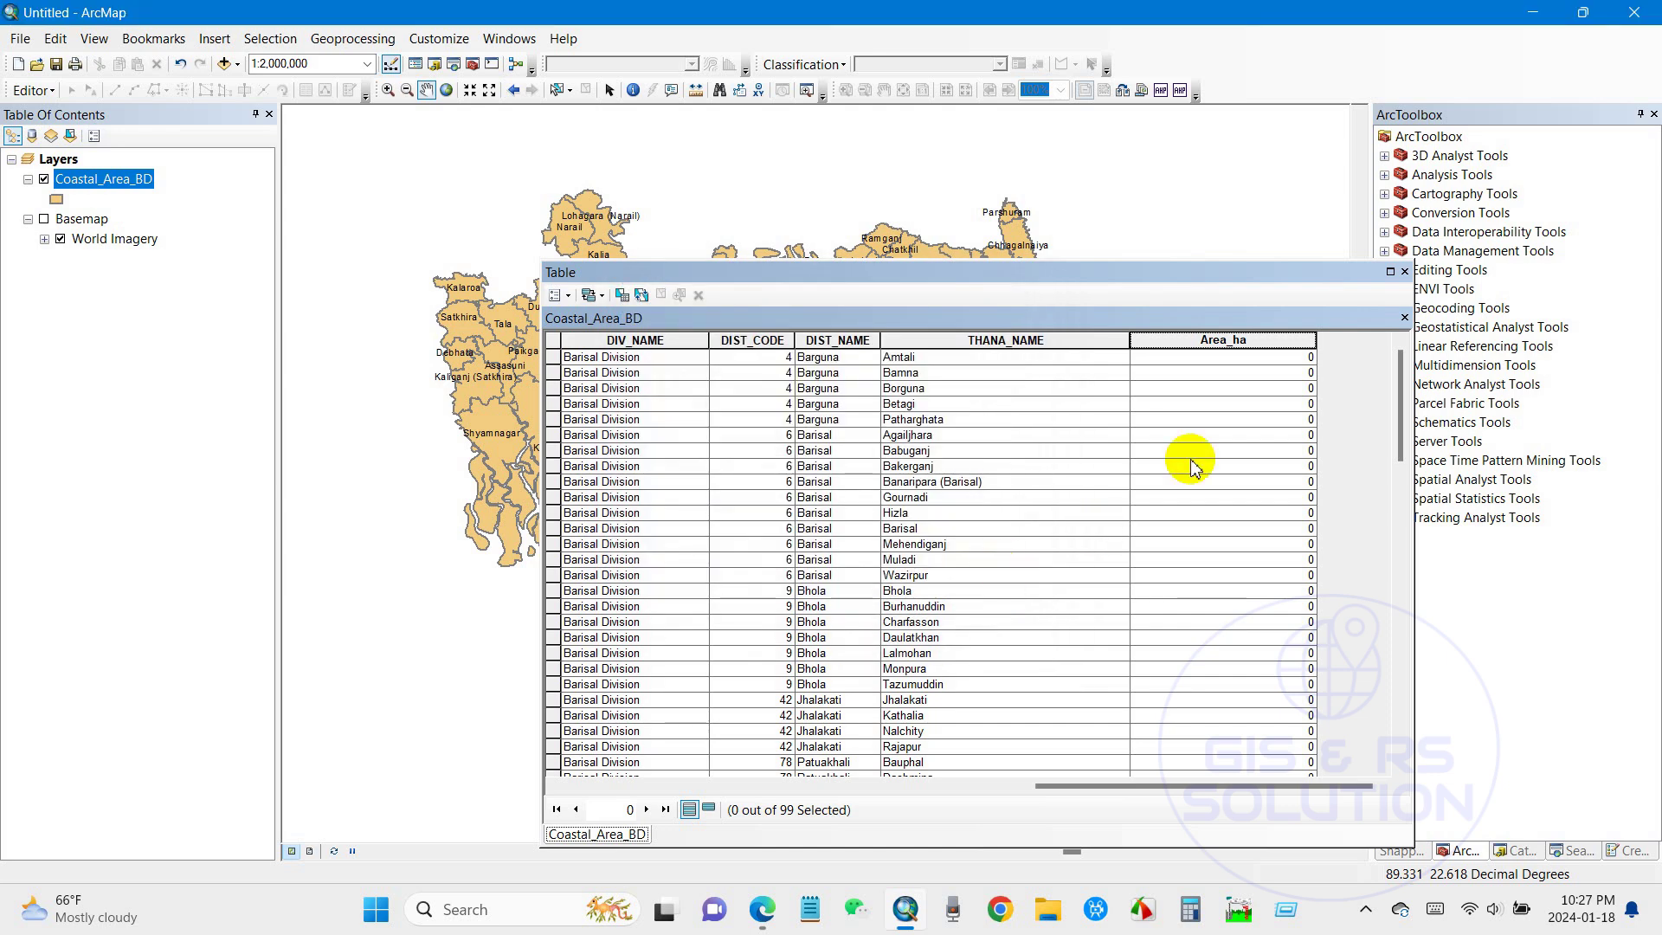
left_click(1406, 272)
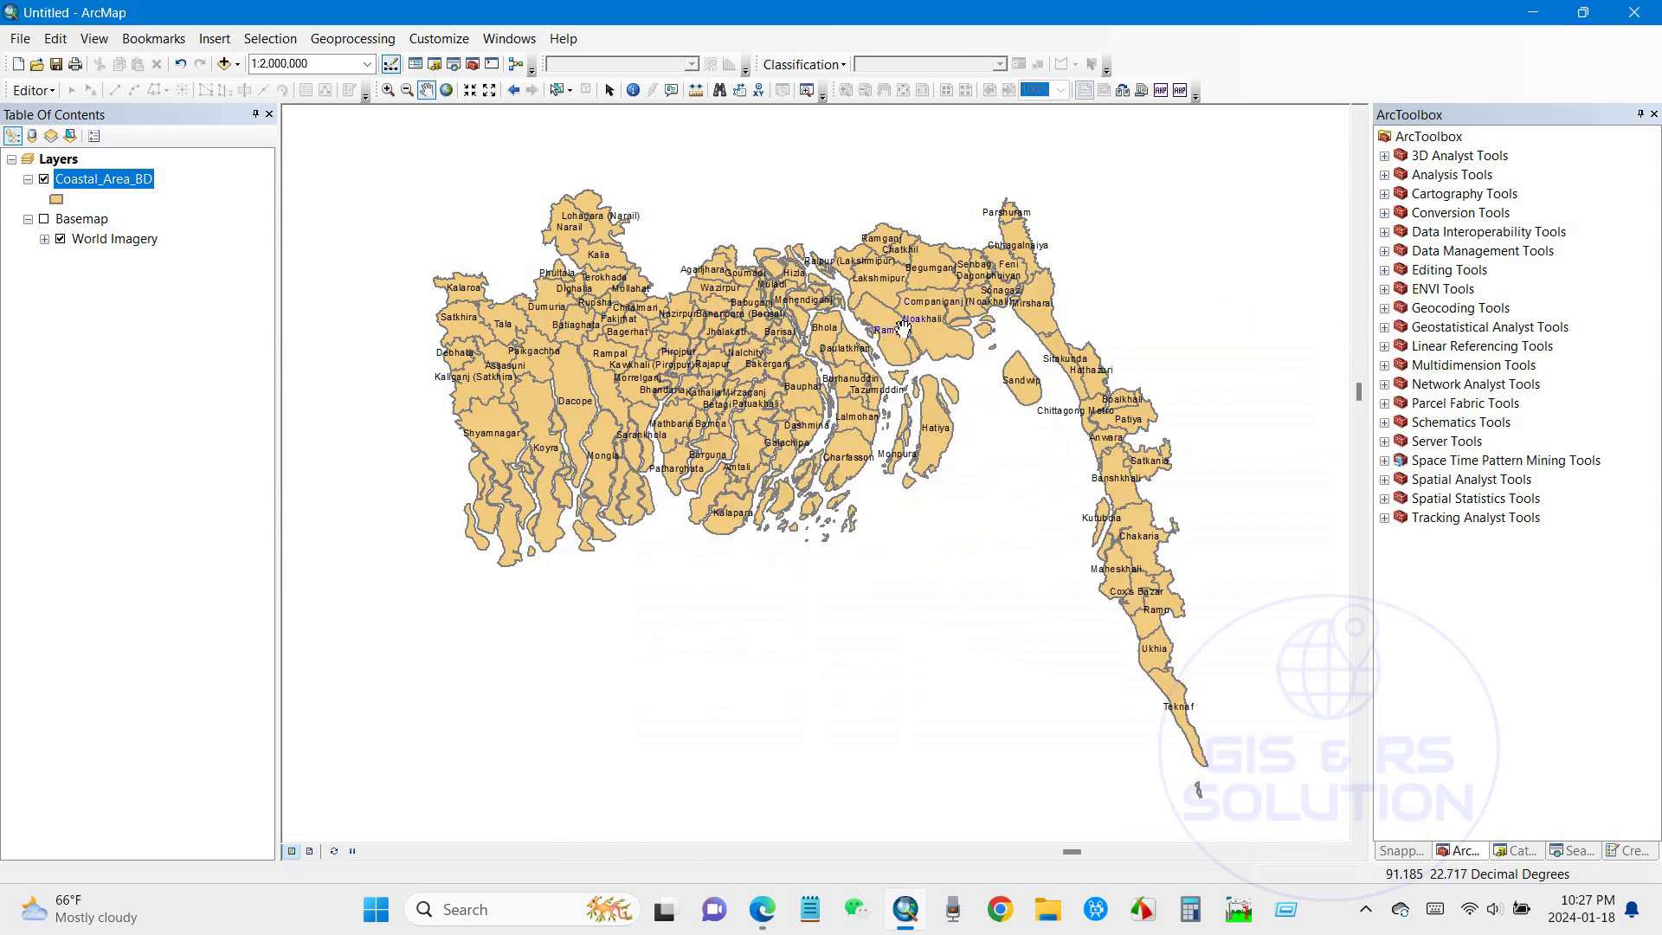
left_click(56, 159)
Open the Layers data frame's coordinate system settings and expand Projected Coordinate Systems
right_click(55, 159)
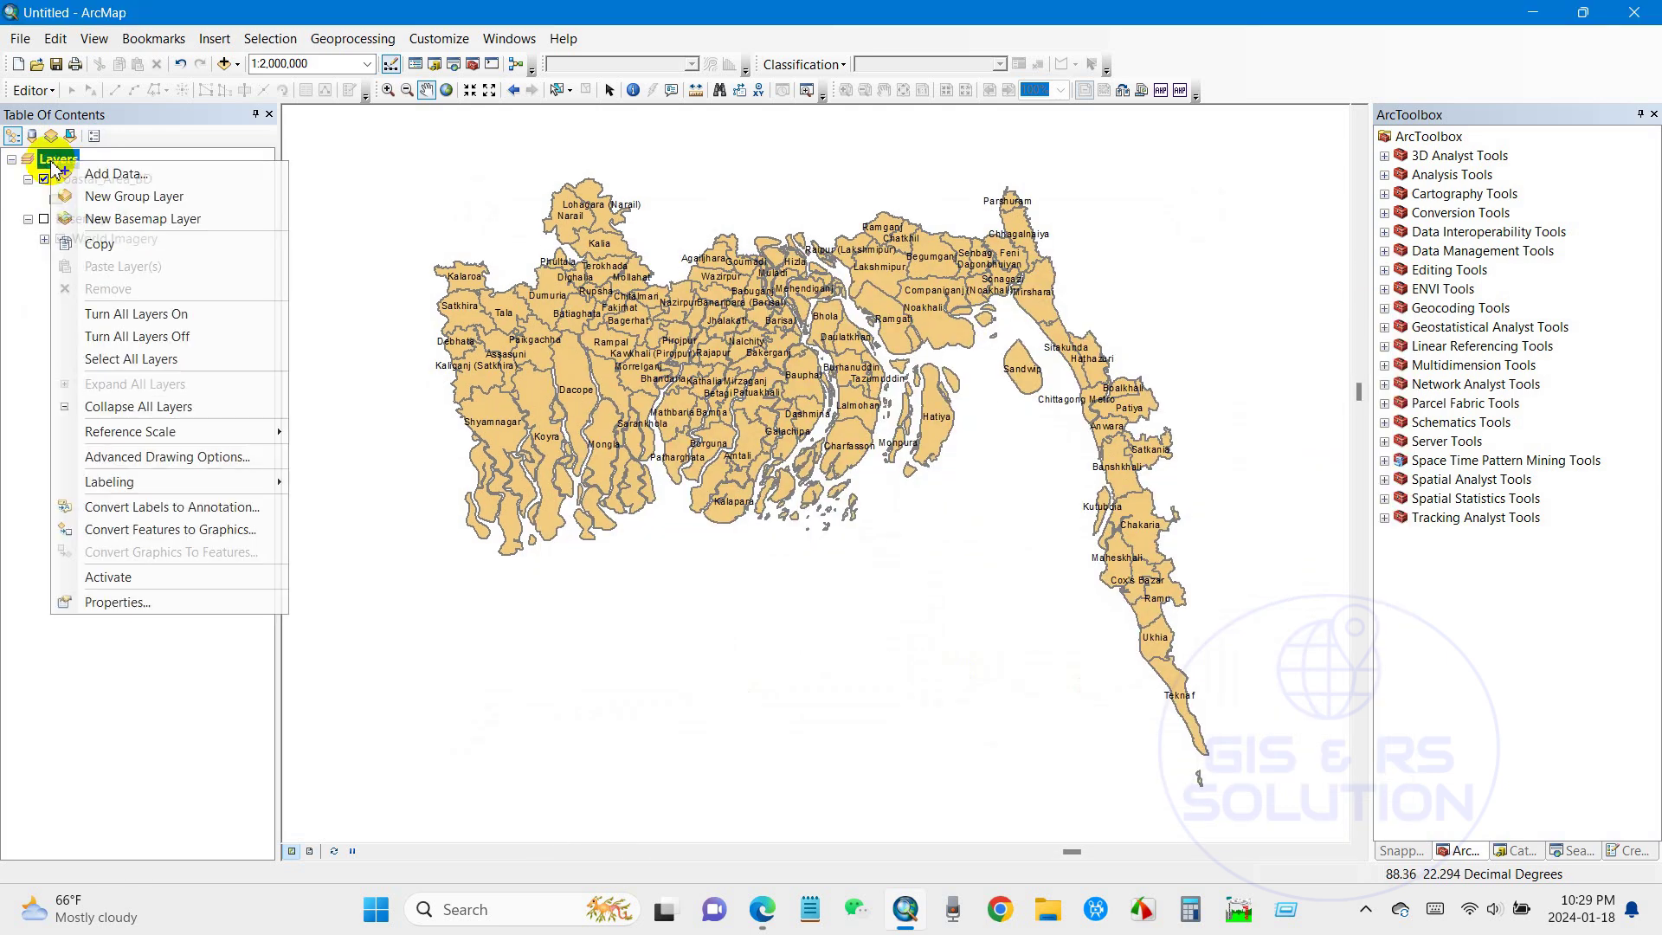
left_click(87, 602)
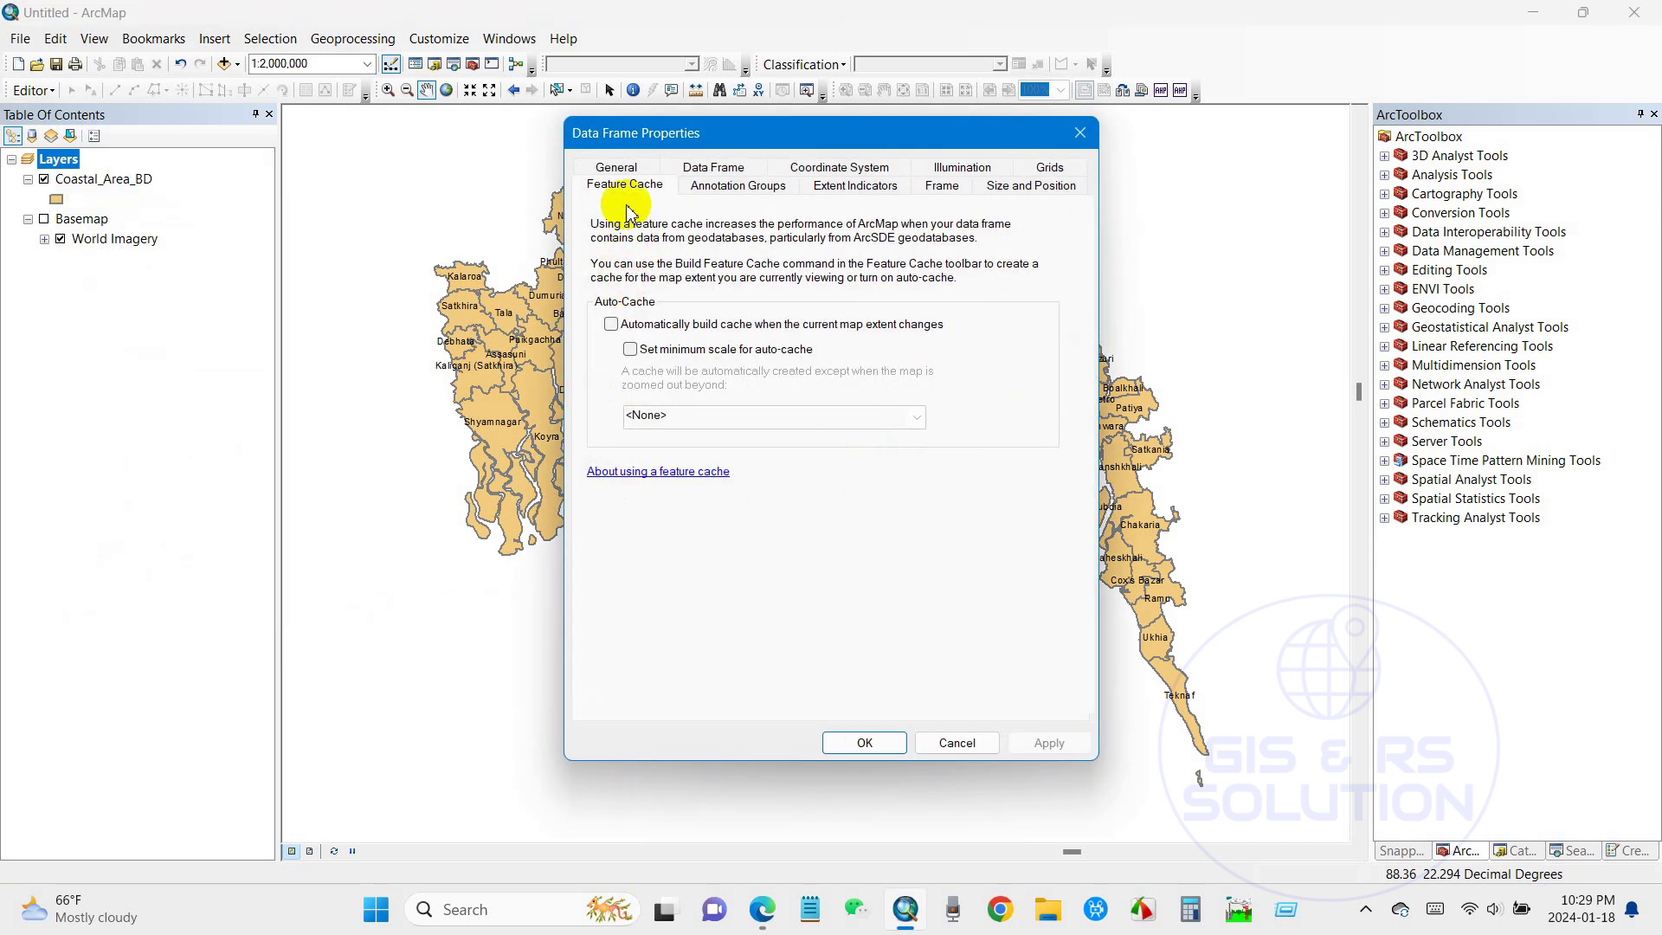
left_click(820, 172)
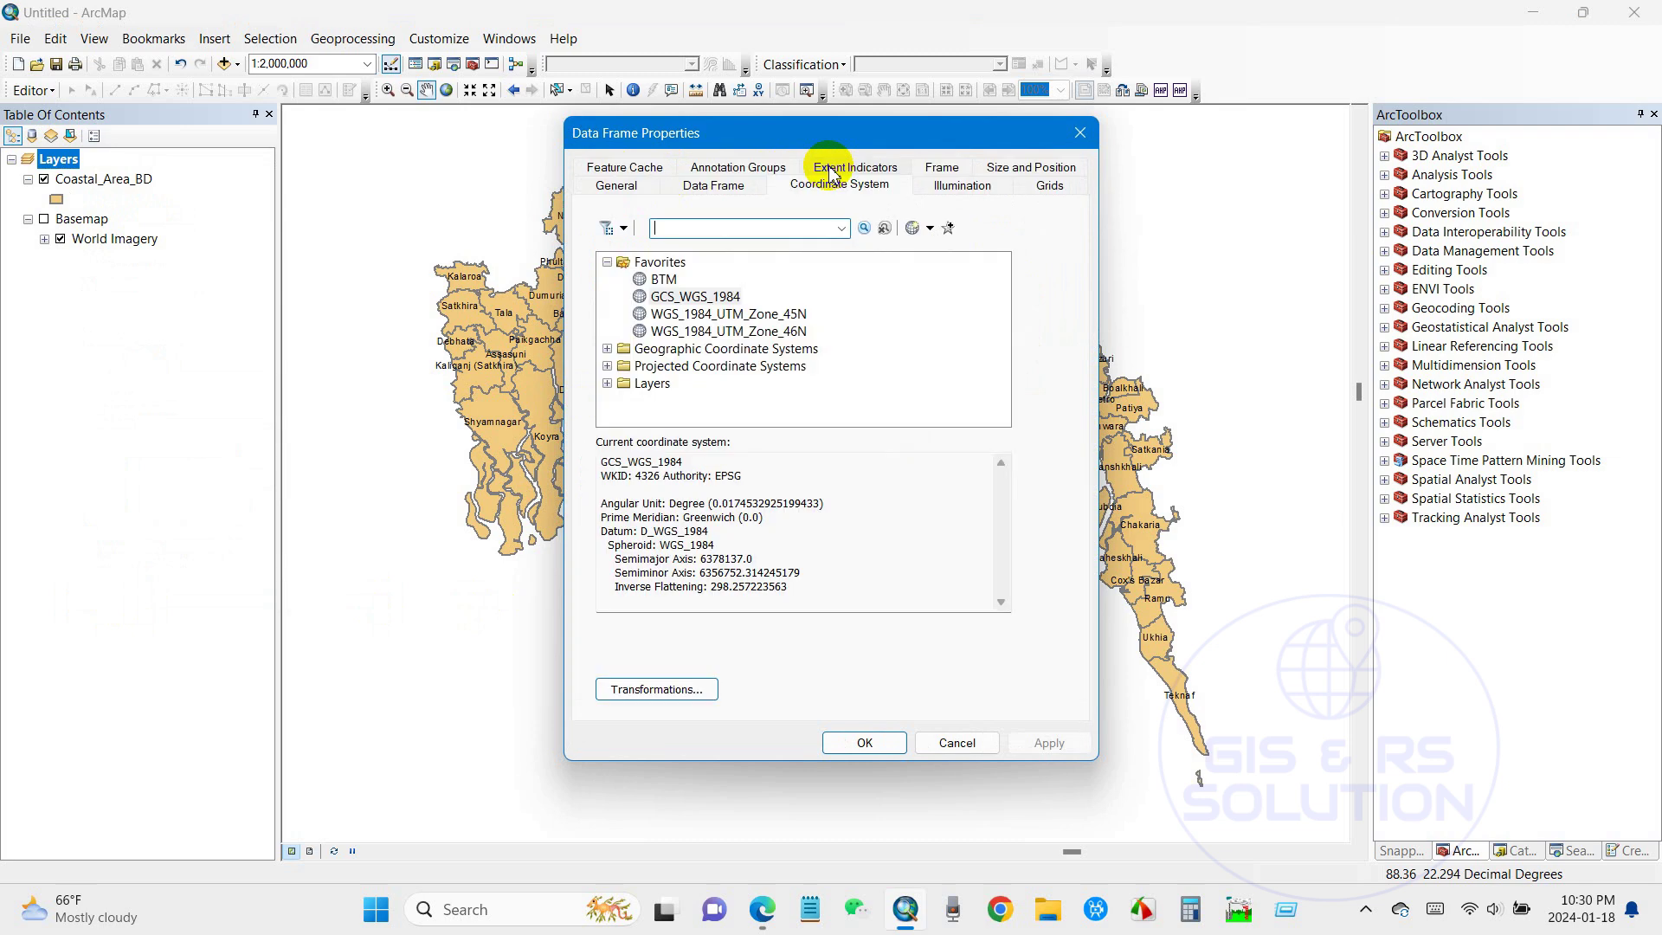
left_click(682, 298)
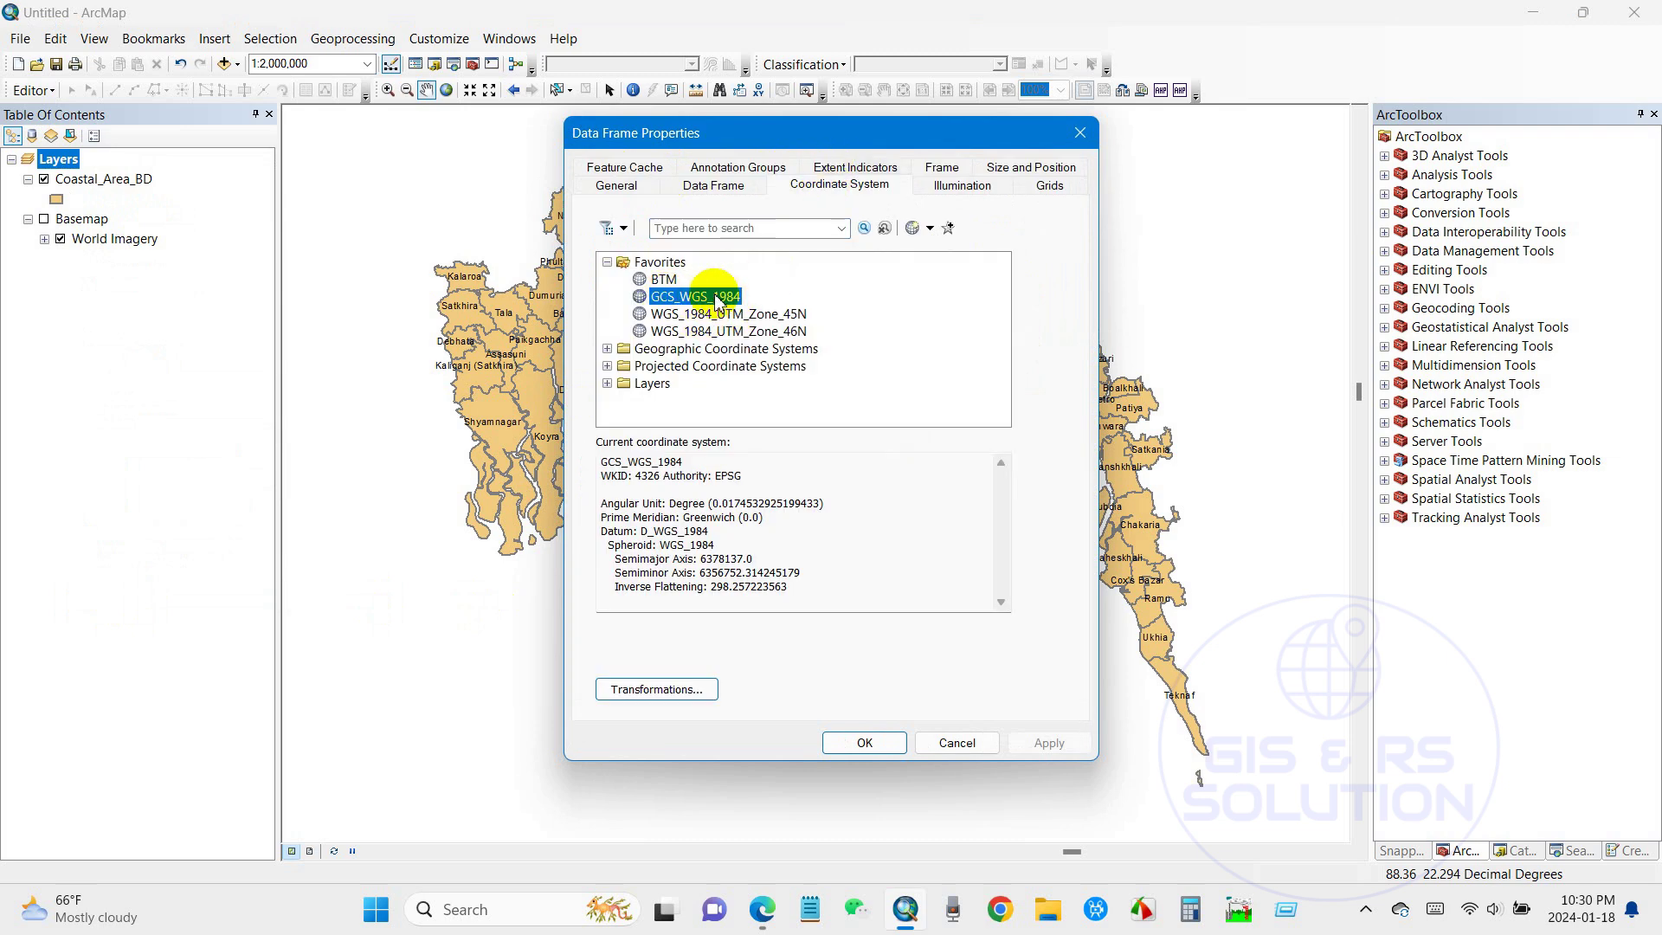
left_click(653, 369)
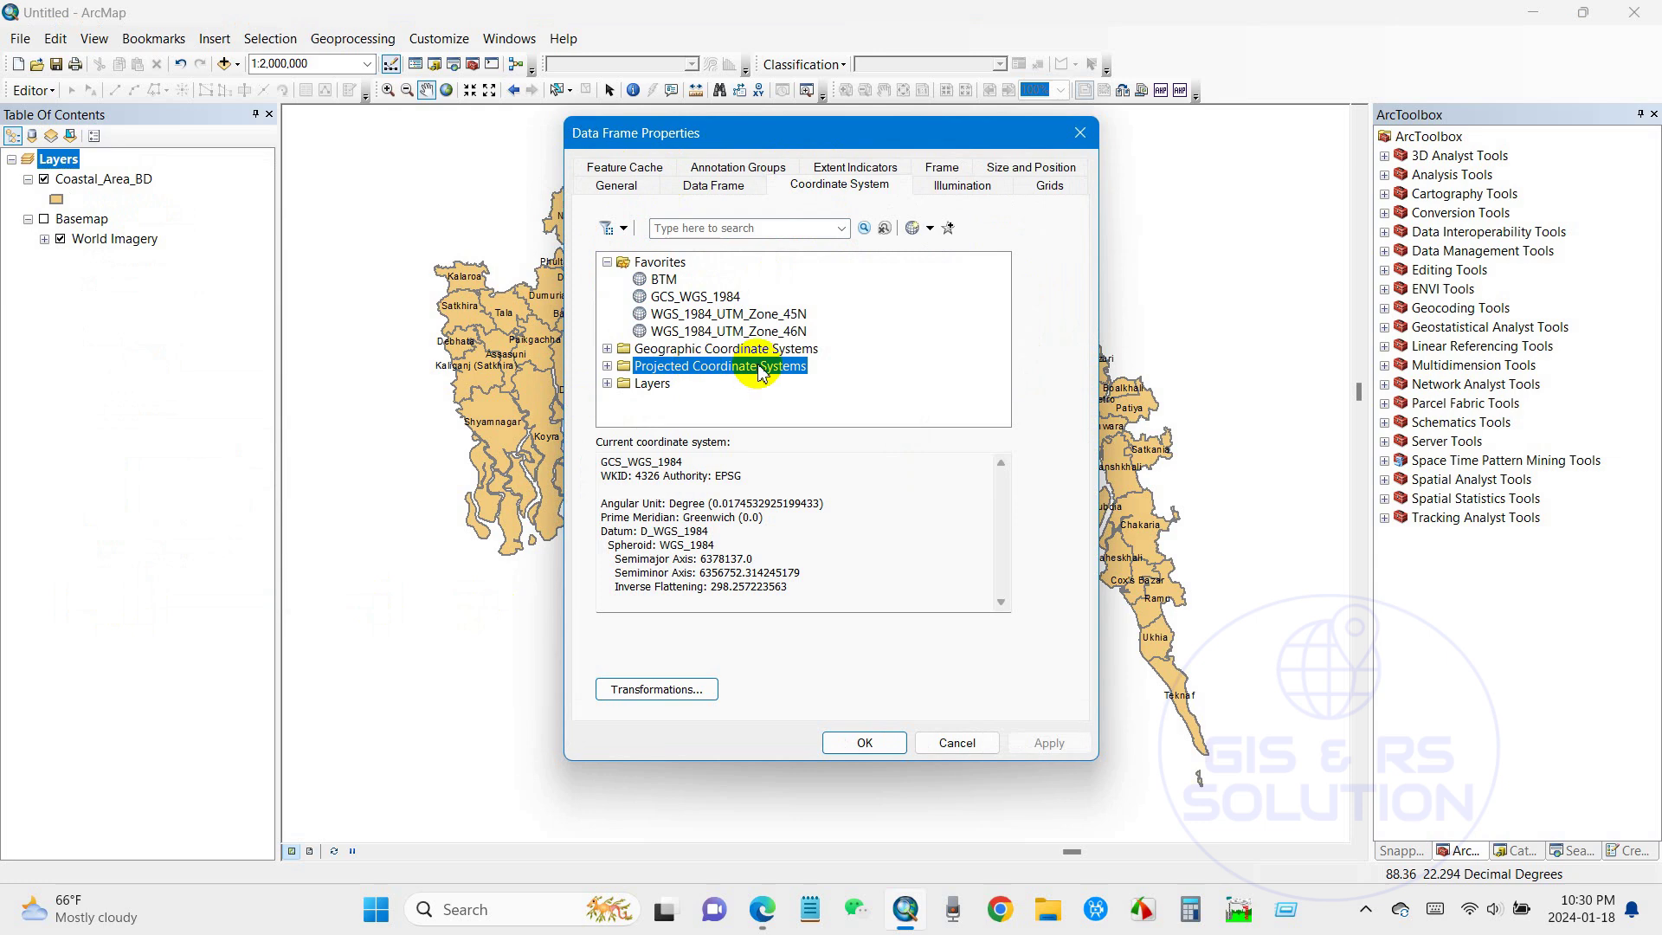
left_click(609, 365)
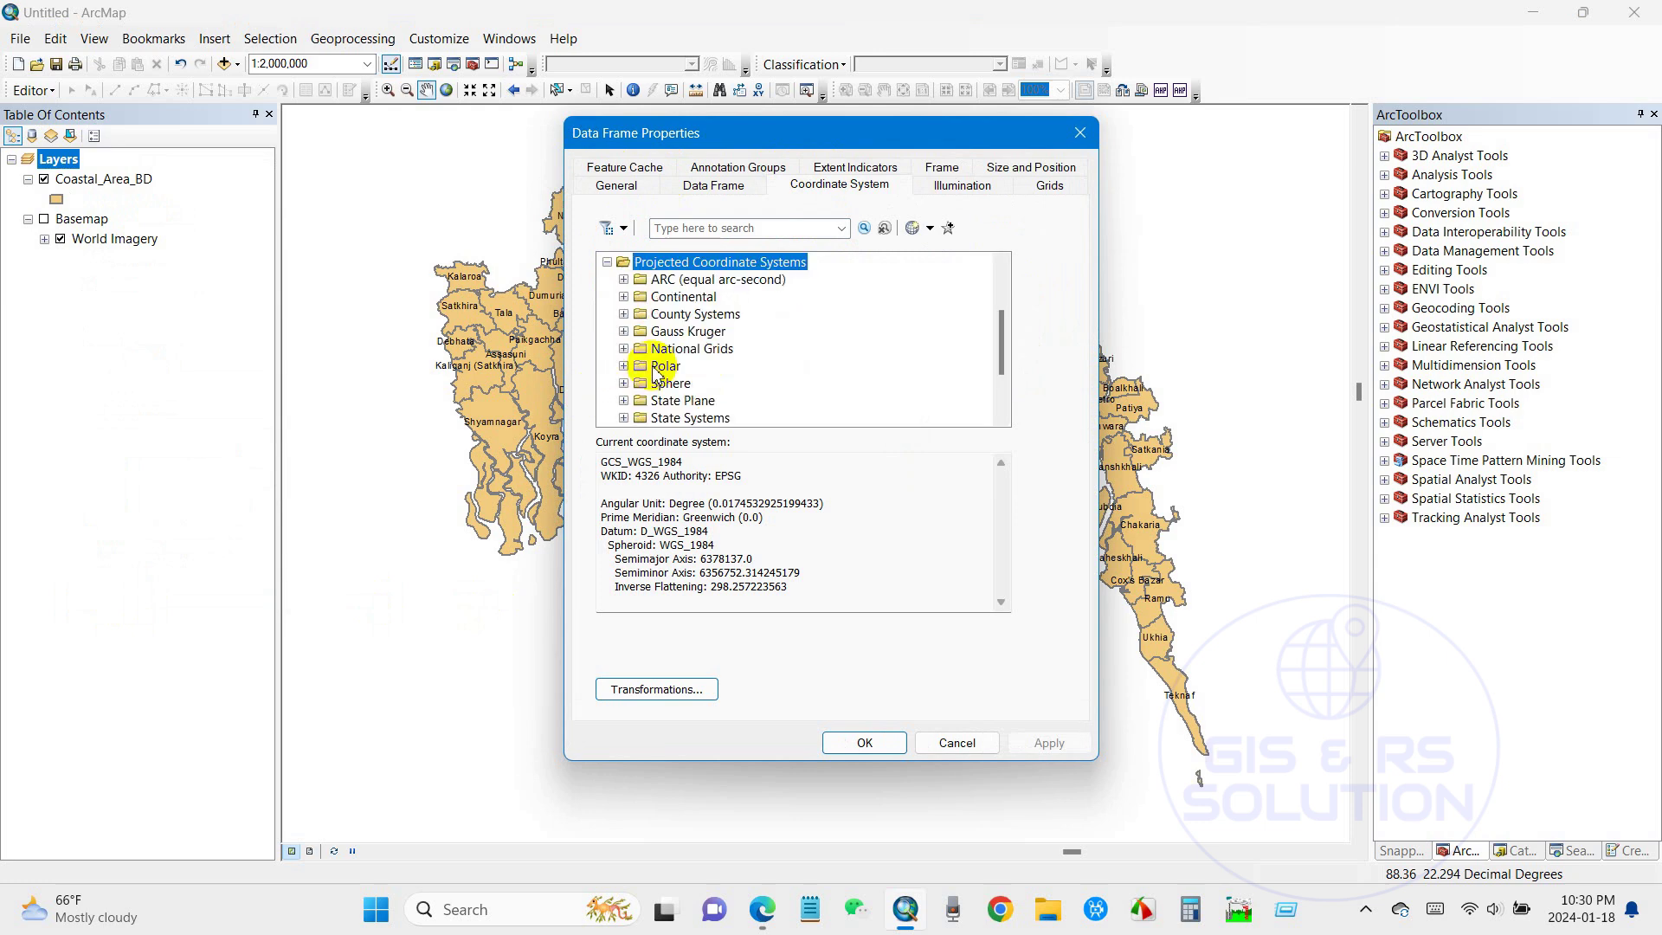
Apply WGS 1984 UTM Zone 46N from UTM > WGS 1984 > Northern Hemisphere to the data frame
scroll(659, 370, "down", 2)
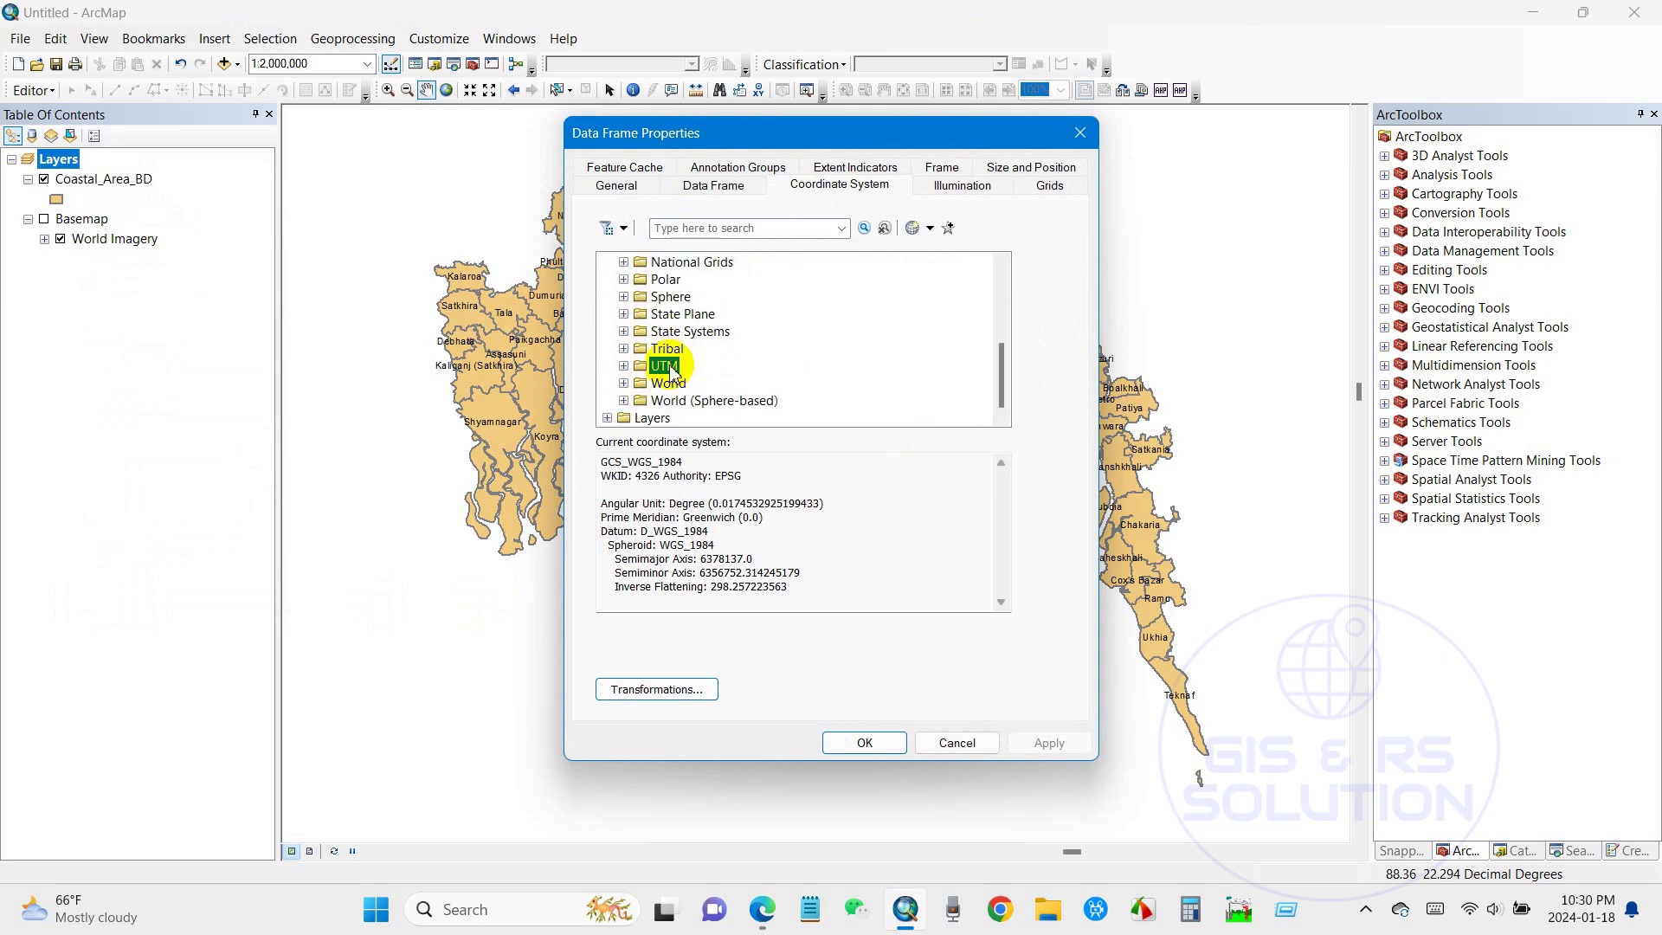
left_click(624, 367)
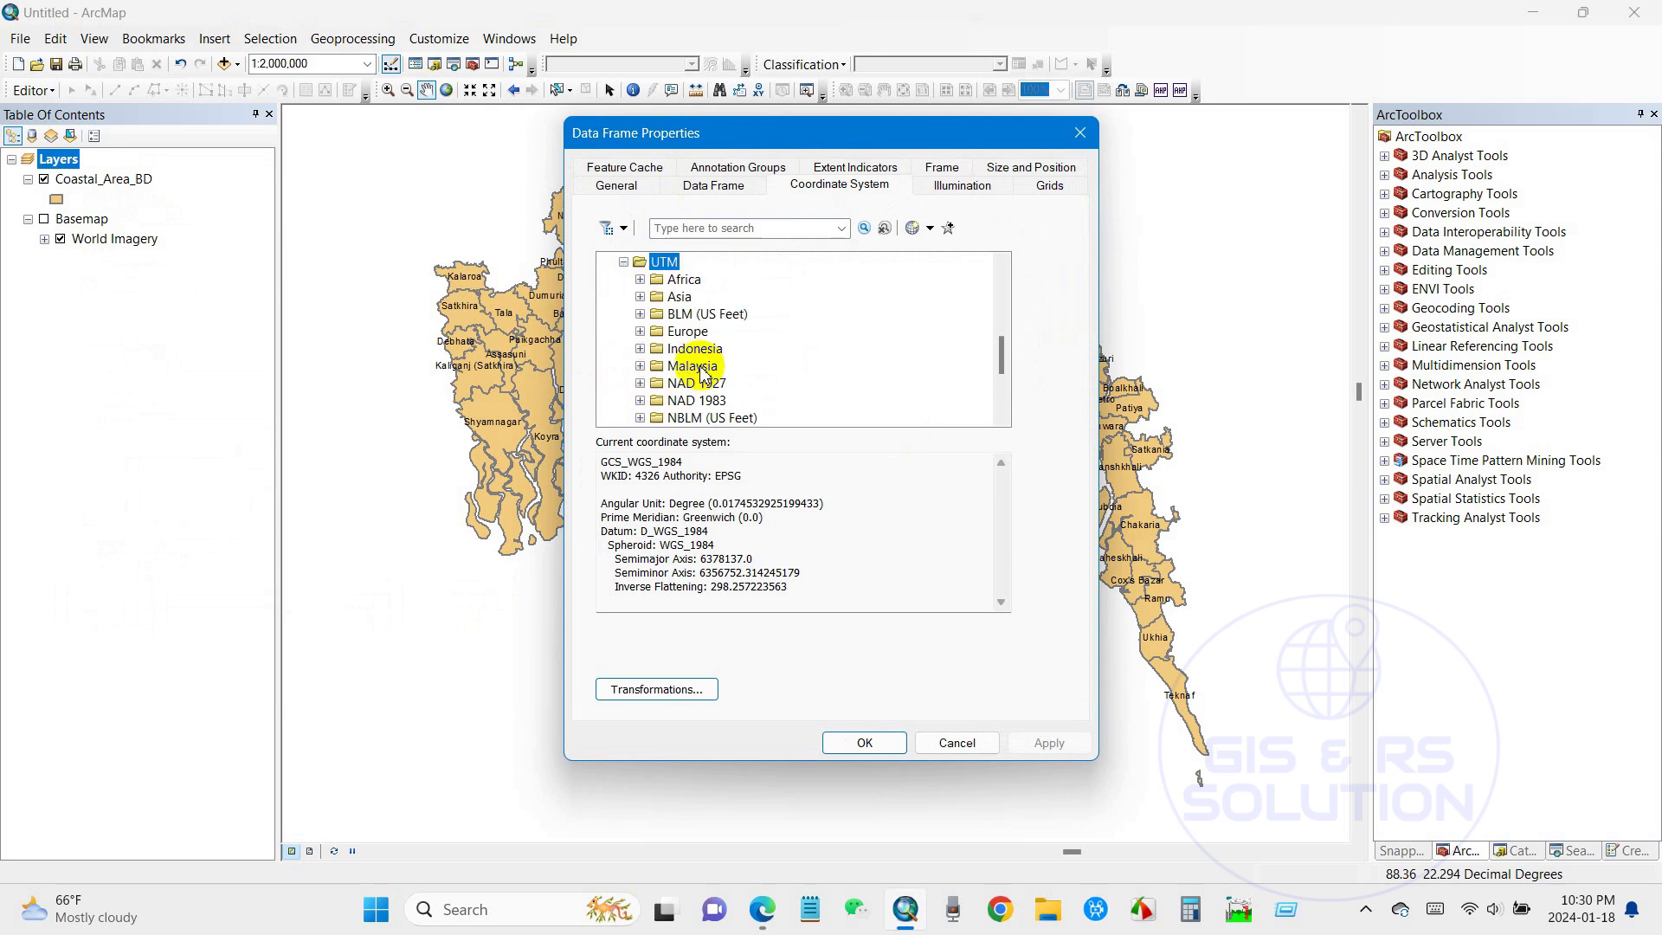
scroll(702, 372, "down", 3)
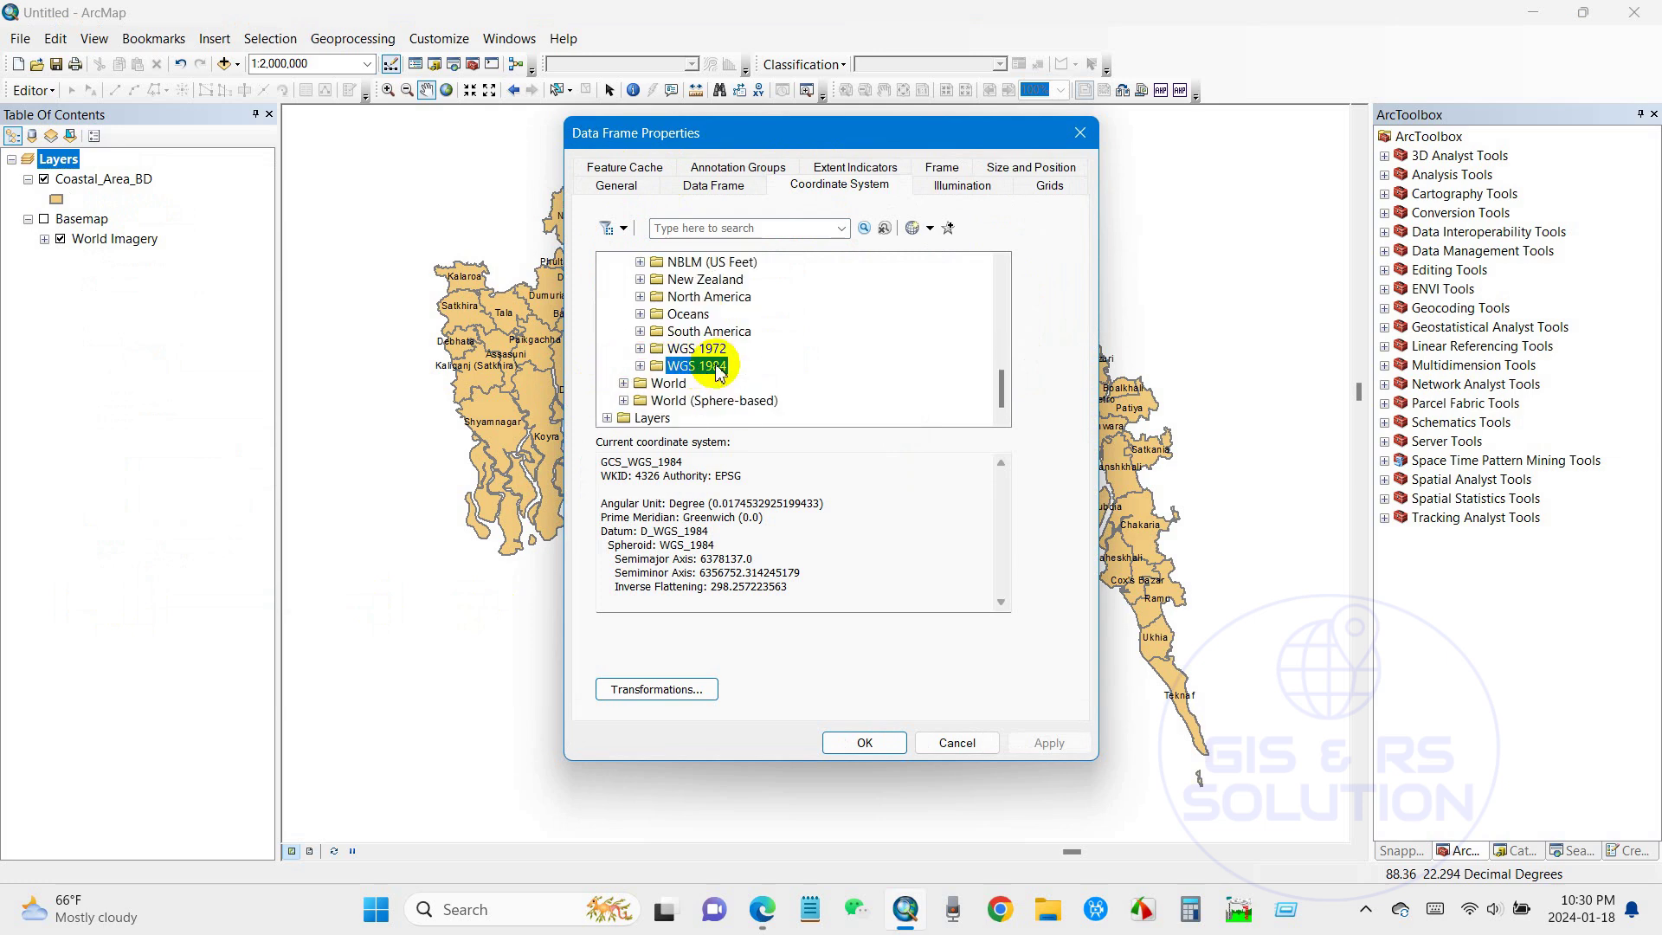
left_click(641, 366)
left_click(714, 383)
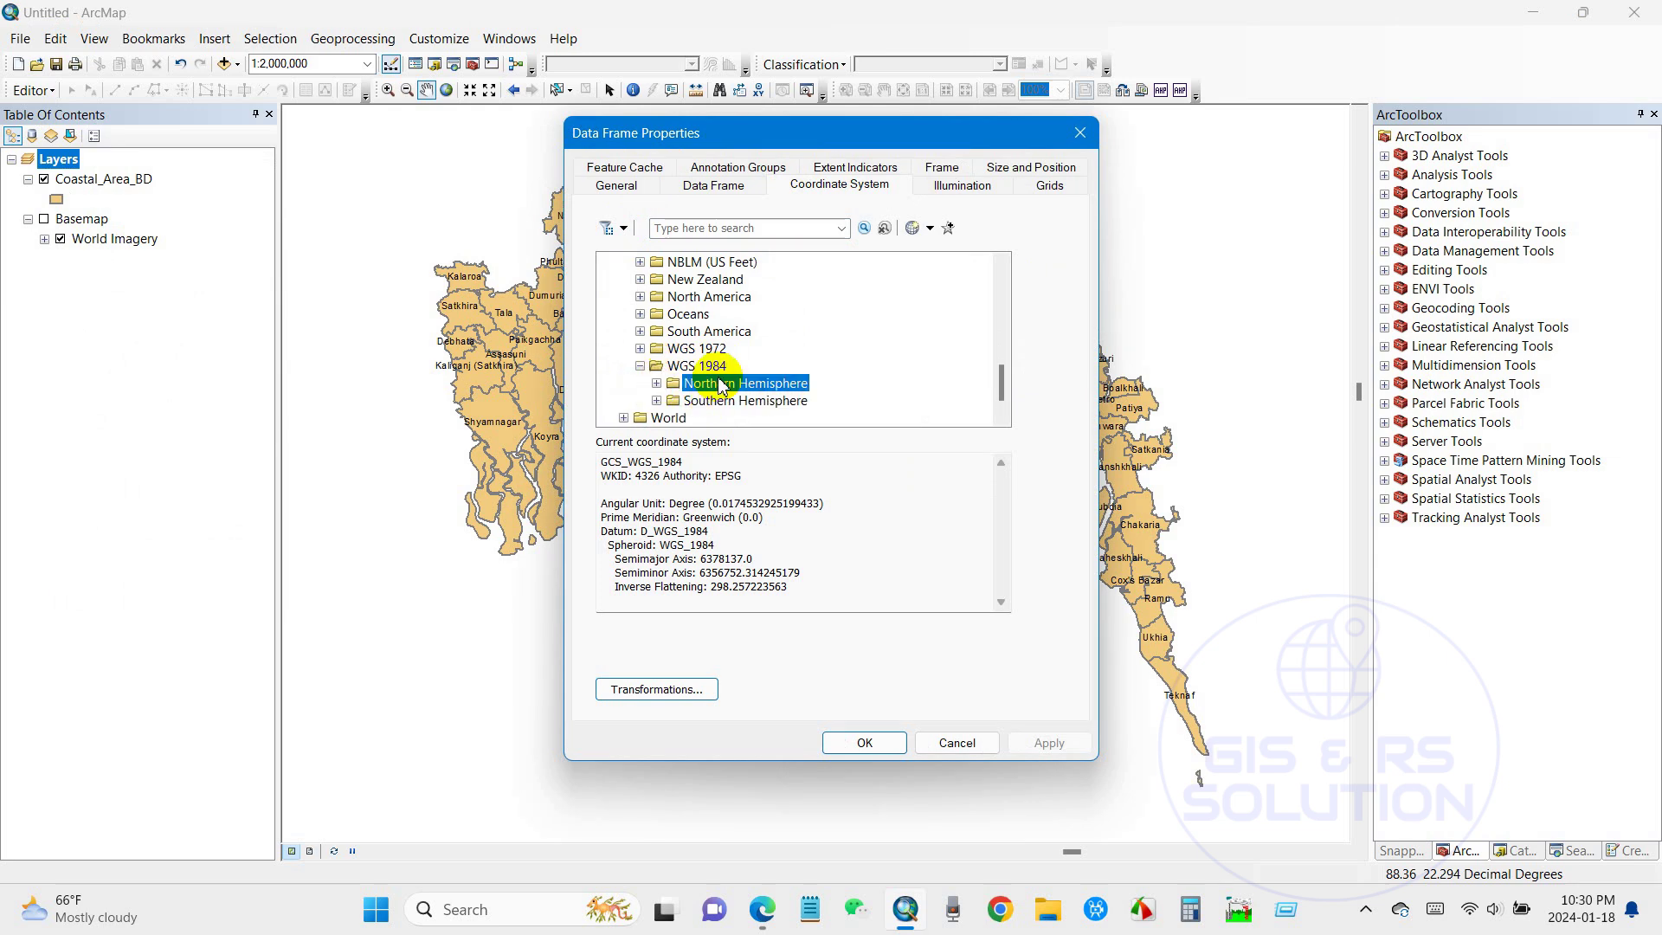
left_click(656, 384)
scroll(813, 382, "down", 10)
scroll(814, 383, "down", 3)
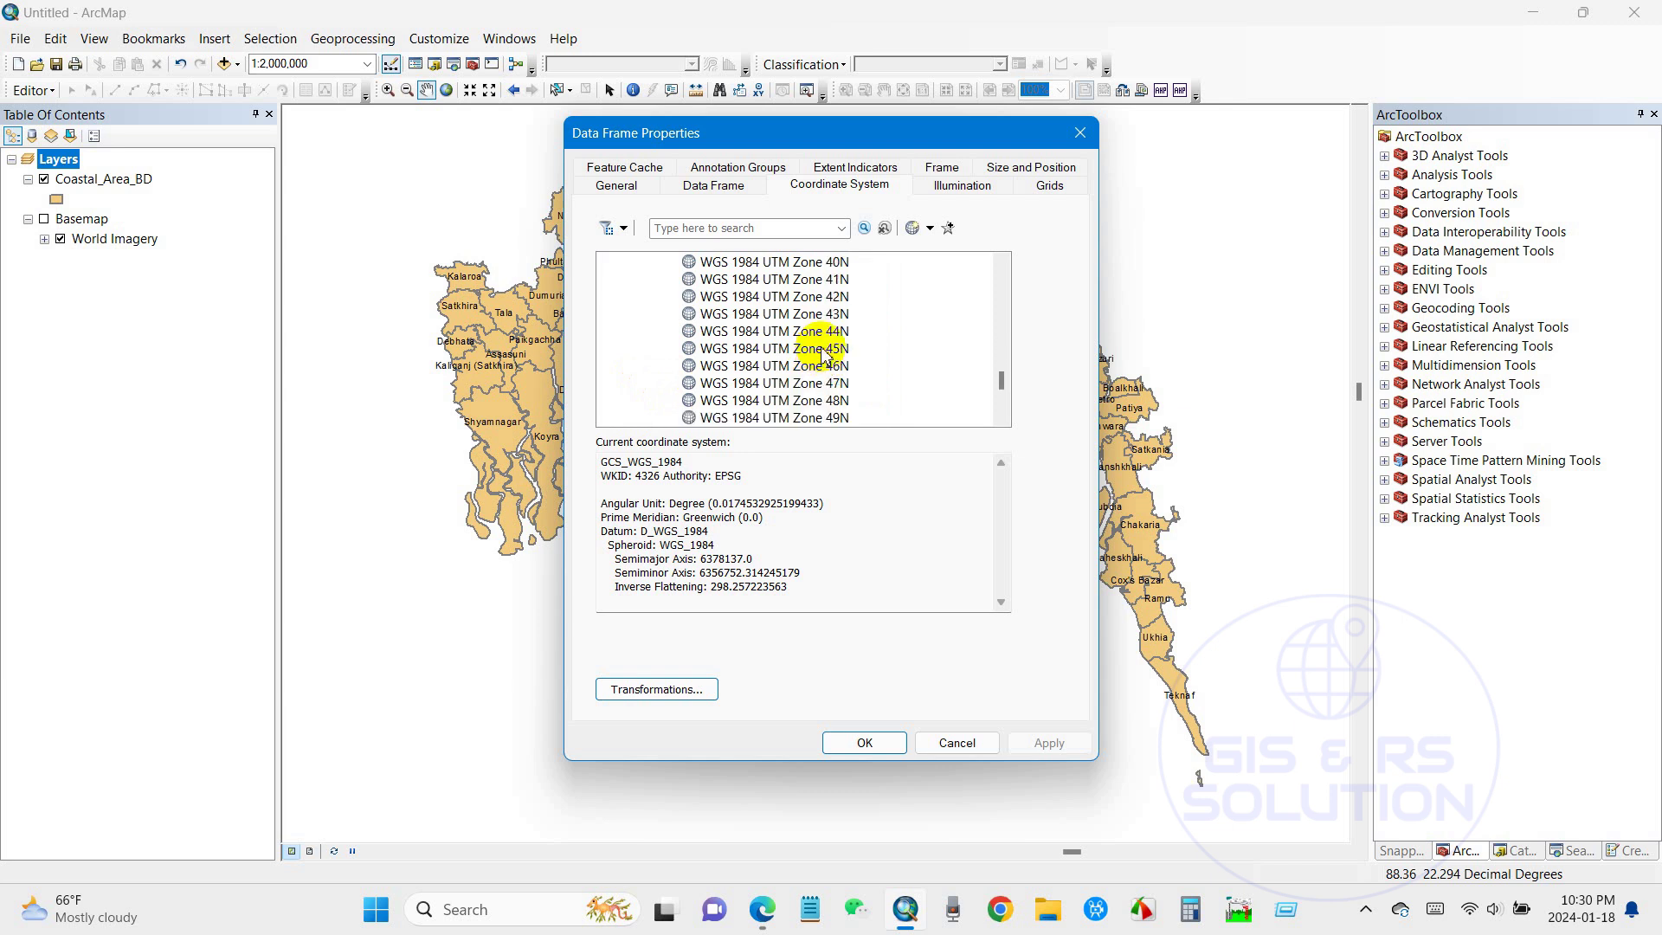
left_click(771, 365)
left_click(877, 743)
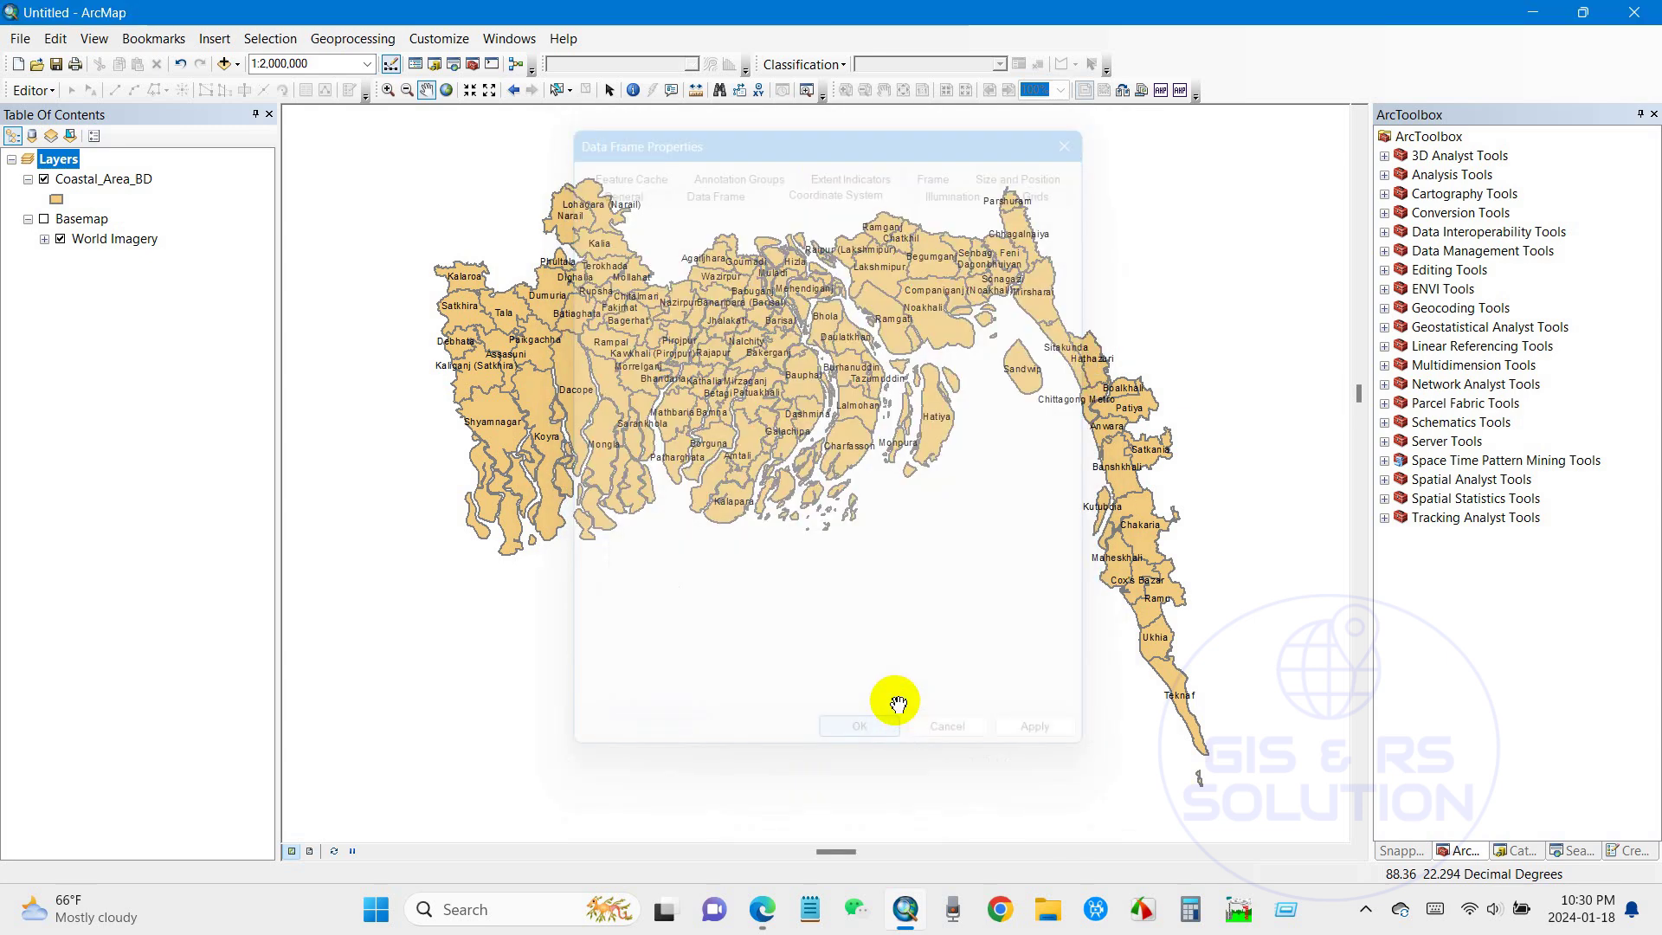
left_click_drag(755, 521, 753, 551)
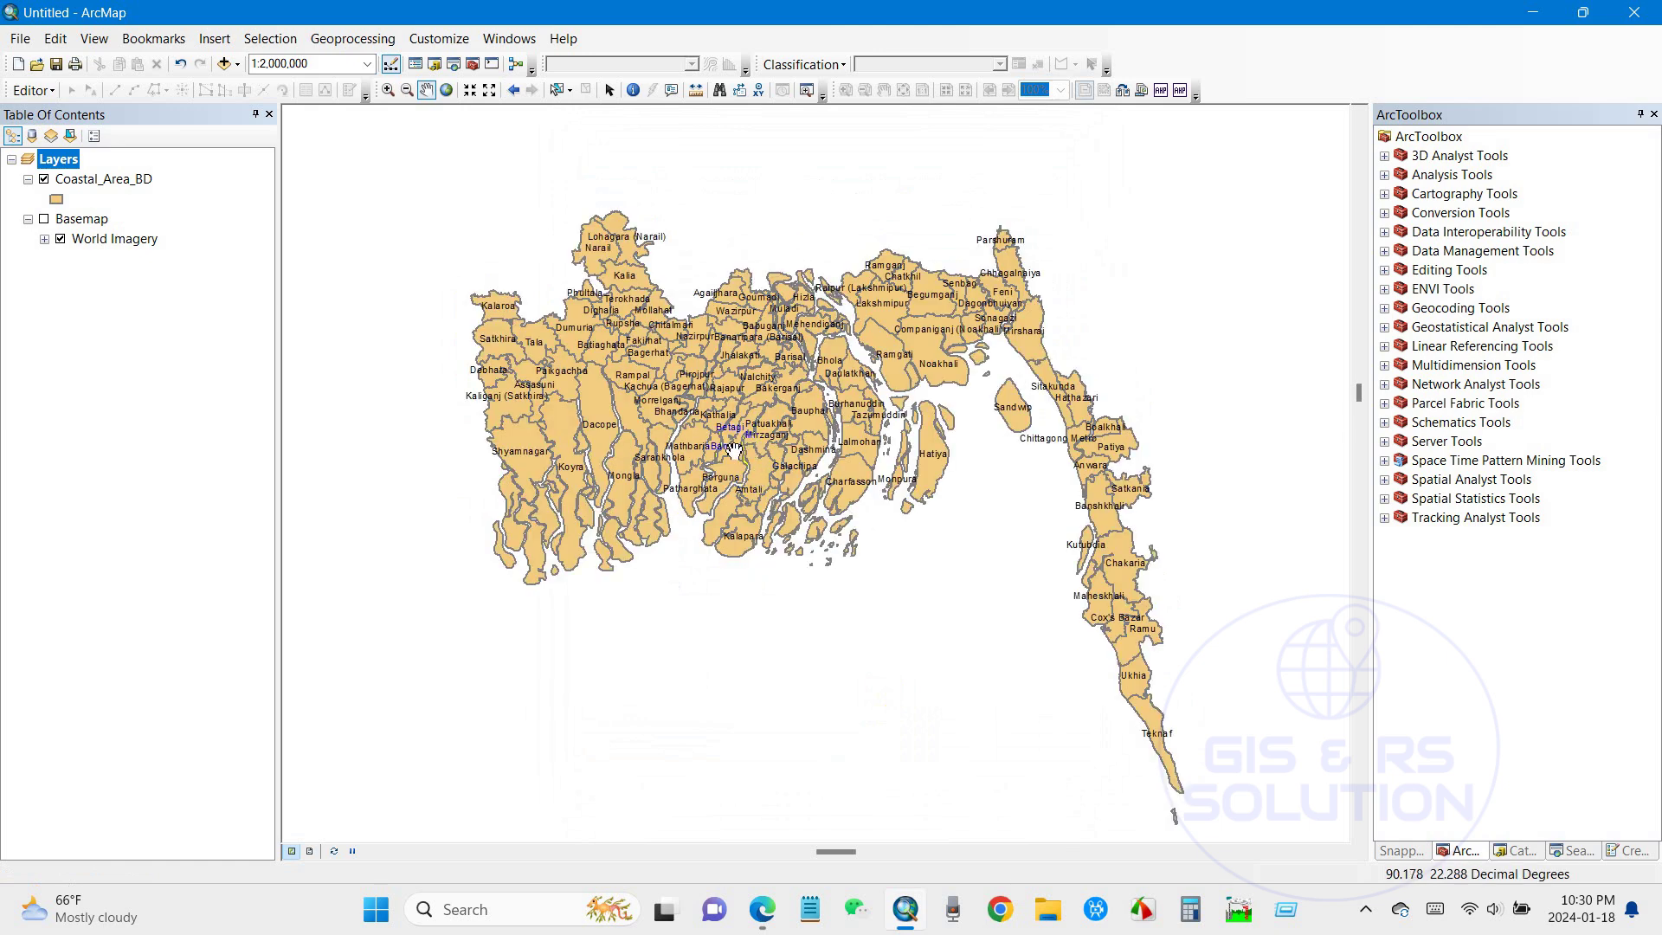
Reopen the Coastal_Area_BD attribute table, scroll to Area_ha, and launch Calculate Geometry on it
right_click(84, 186)
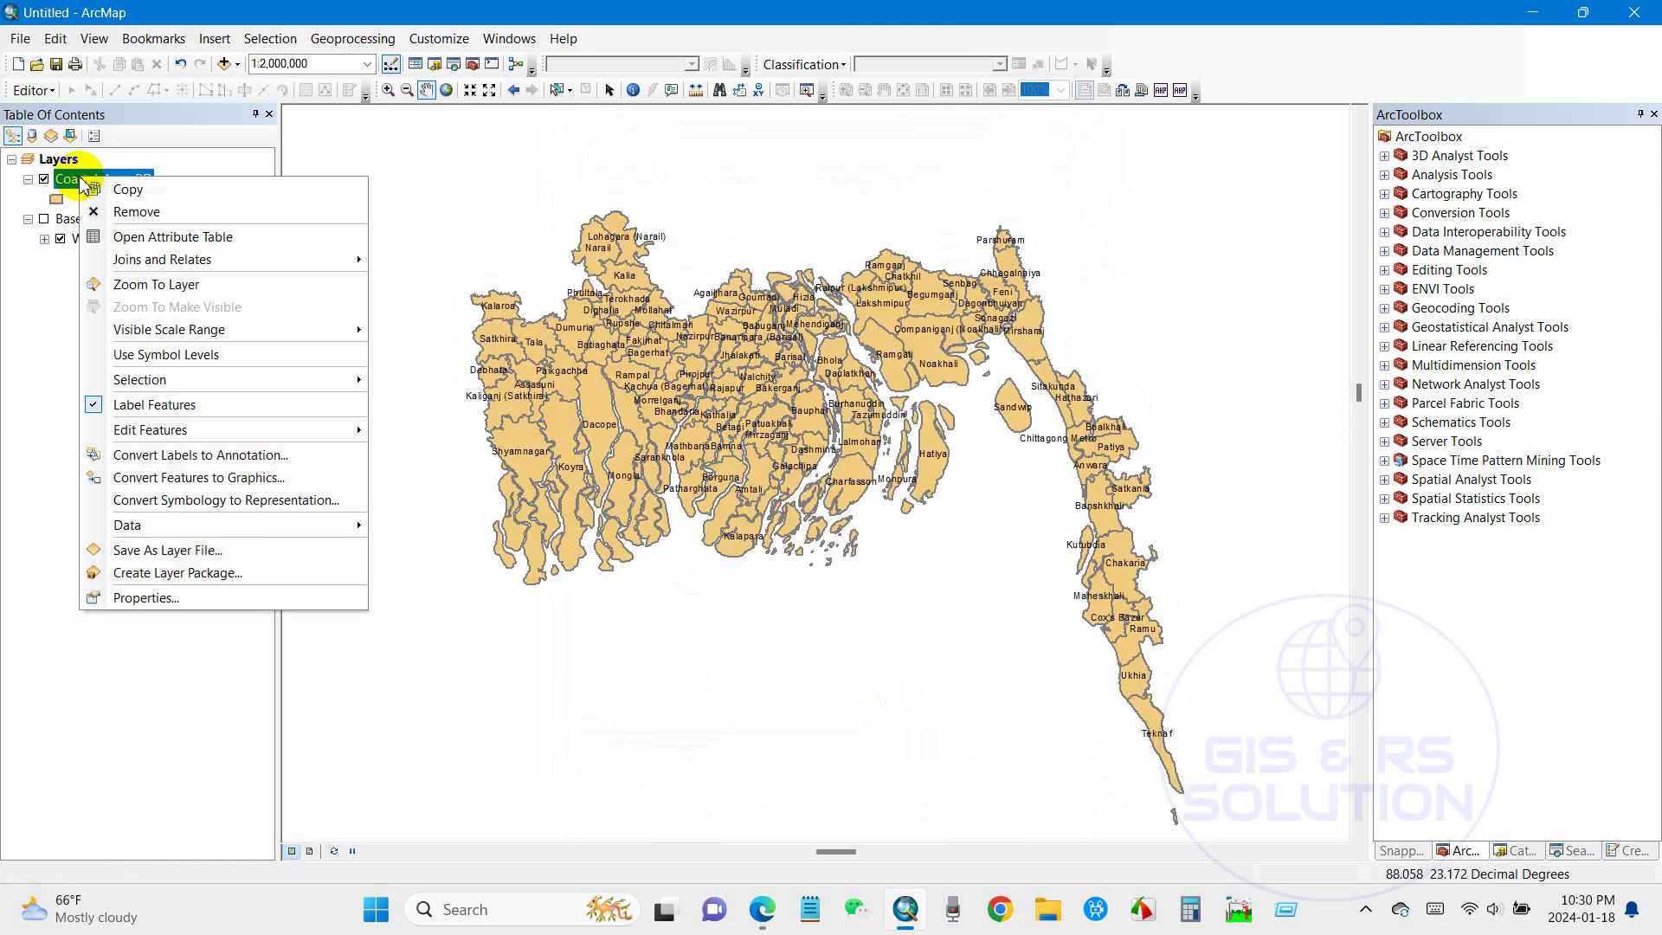
left_click(125, 232)
left_click_drag(697, 272, 432, 222)
left_click_drag(546, 222, 375, 211)
left_click_drag(1124, 346, 1186, 309)
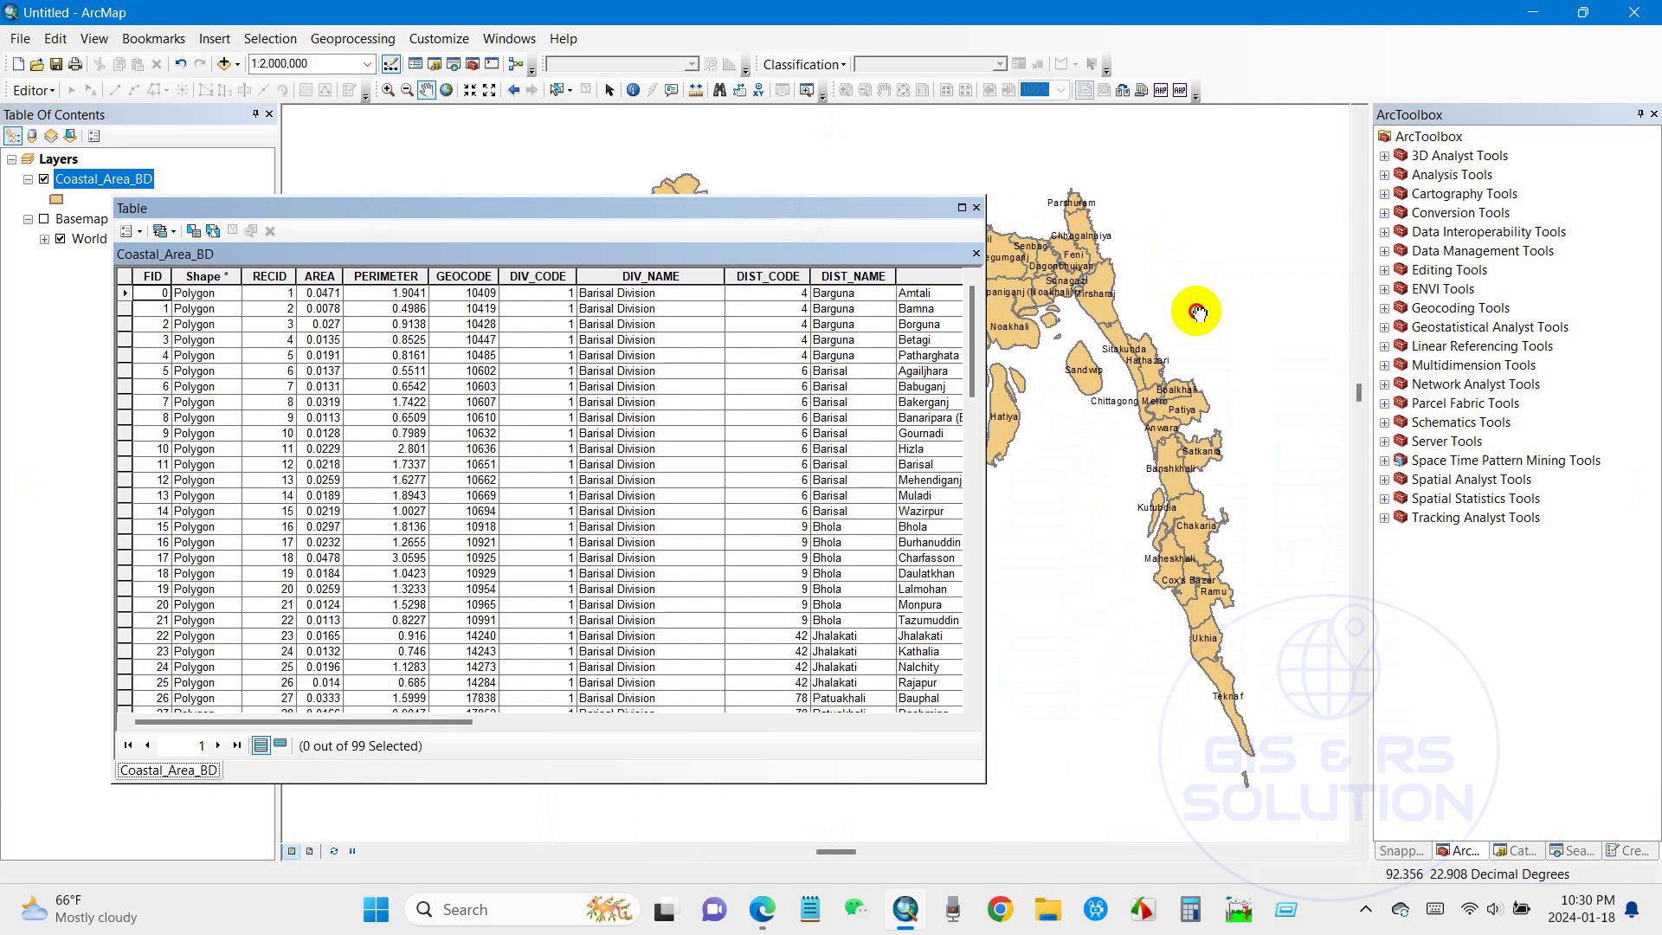
left_click_drag(438, 719, 992, 710)
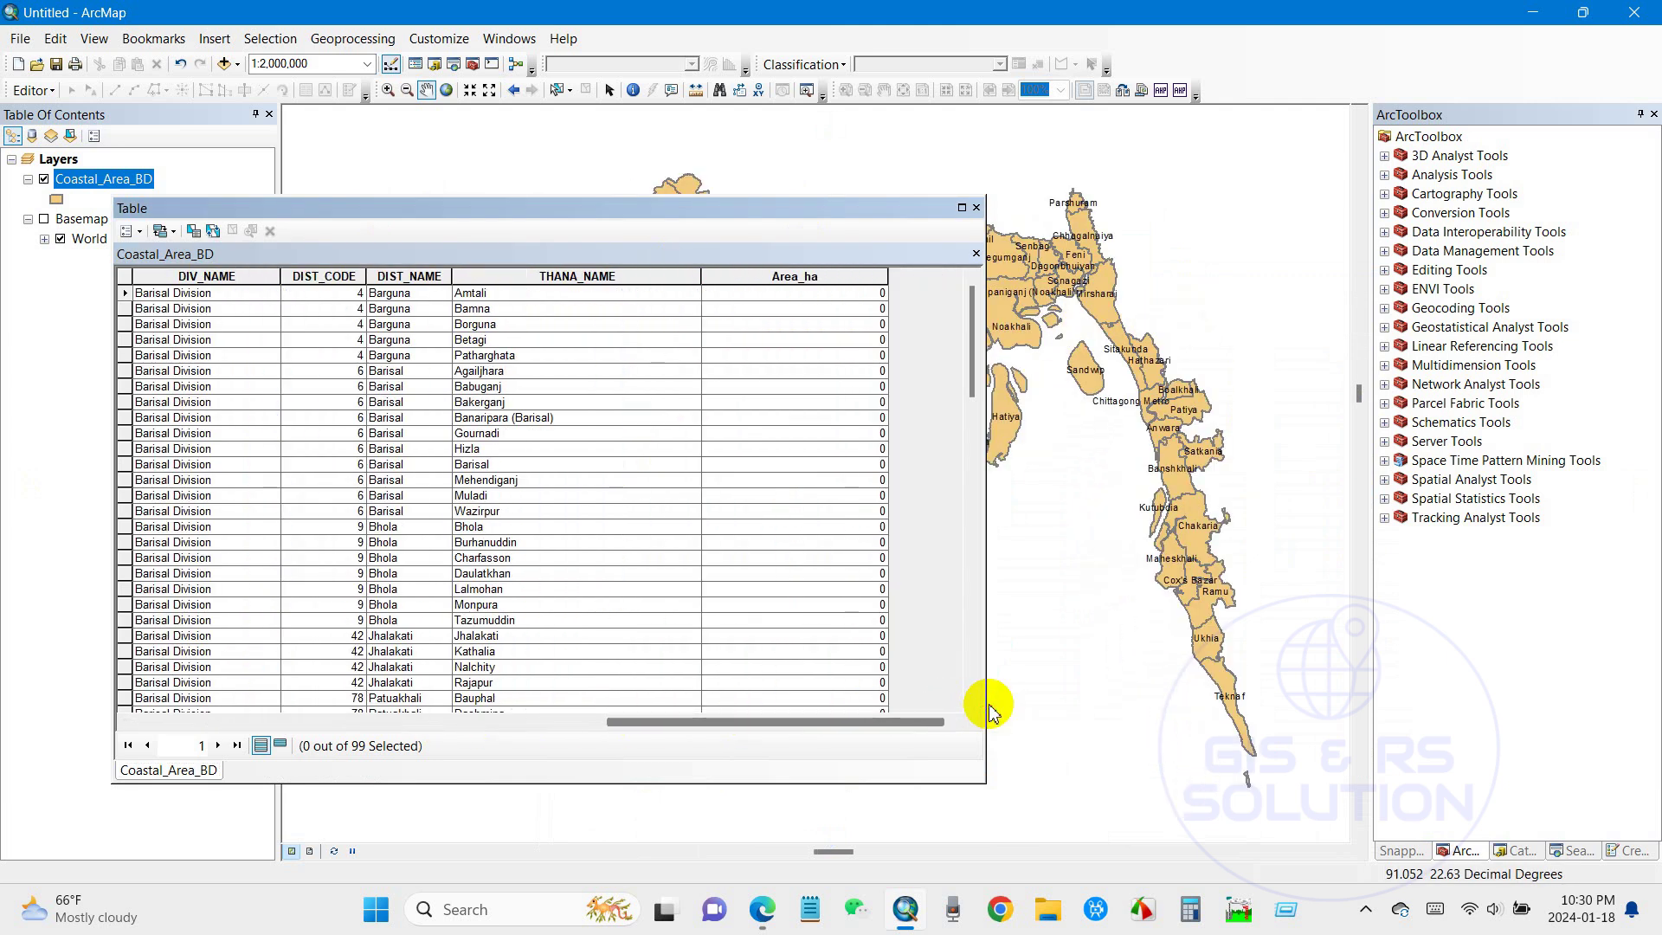
right_click(783, 278)
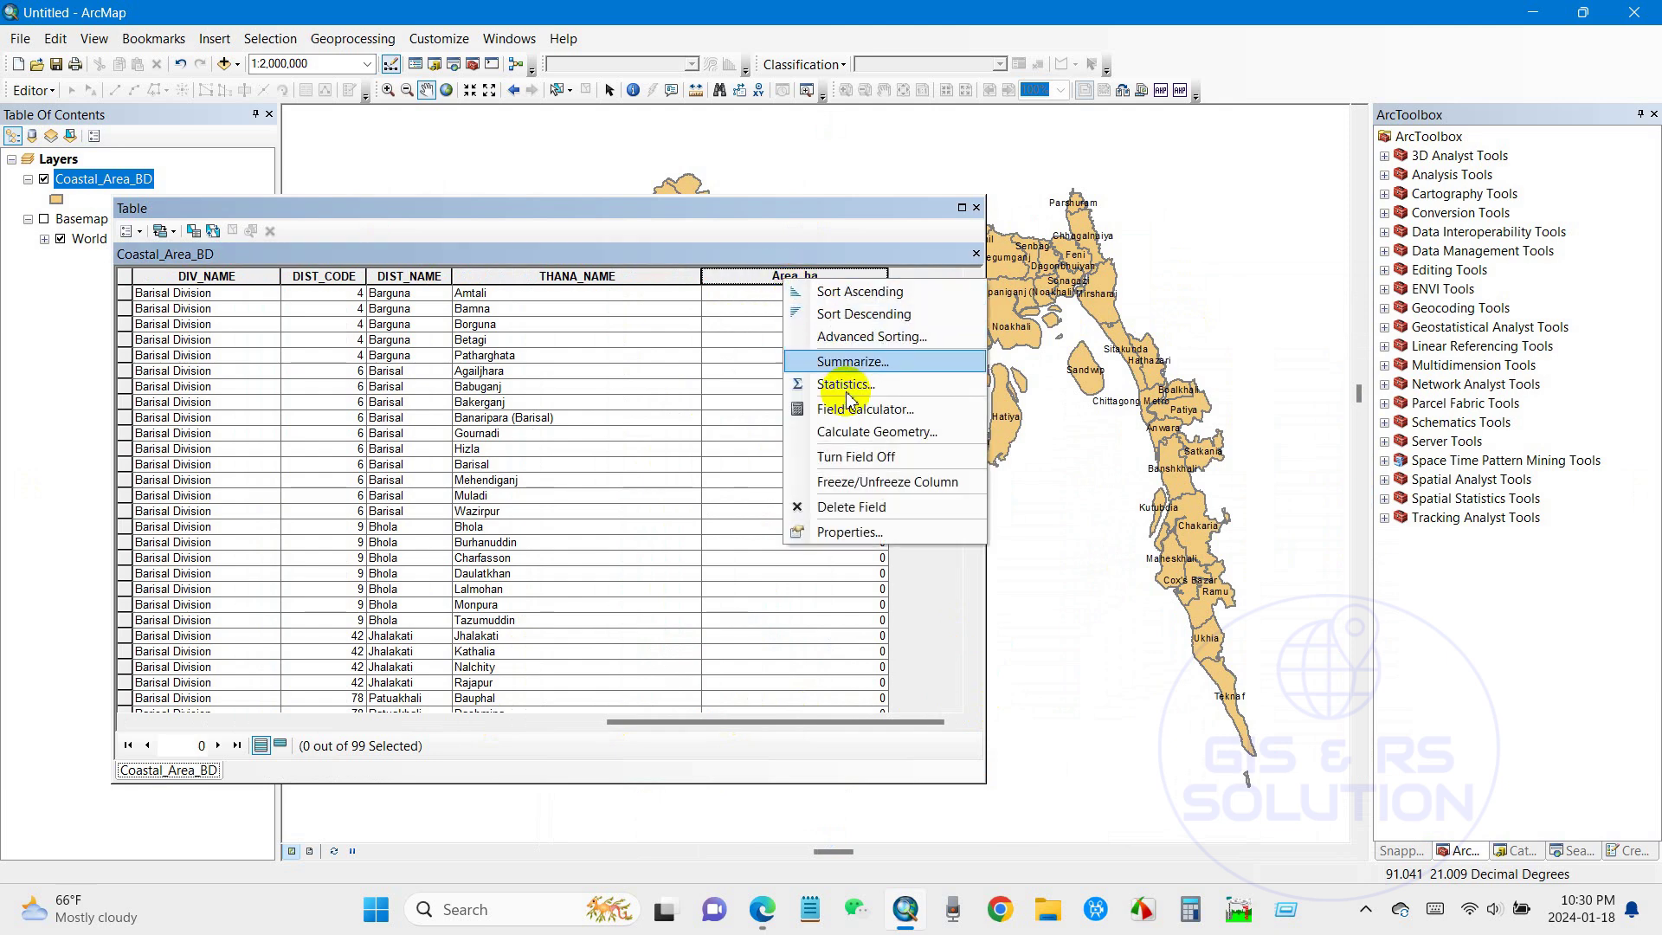
left_click(844, 433)
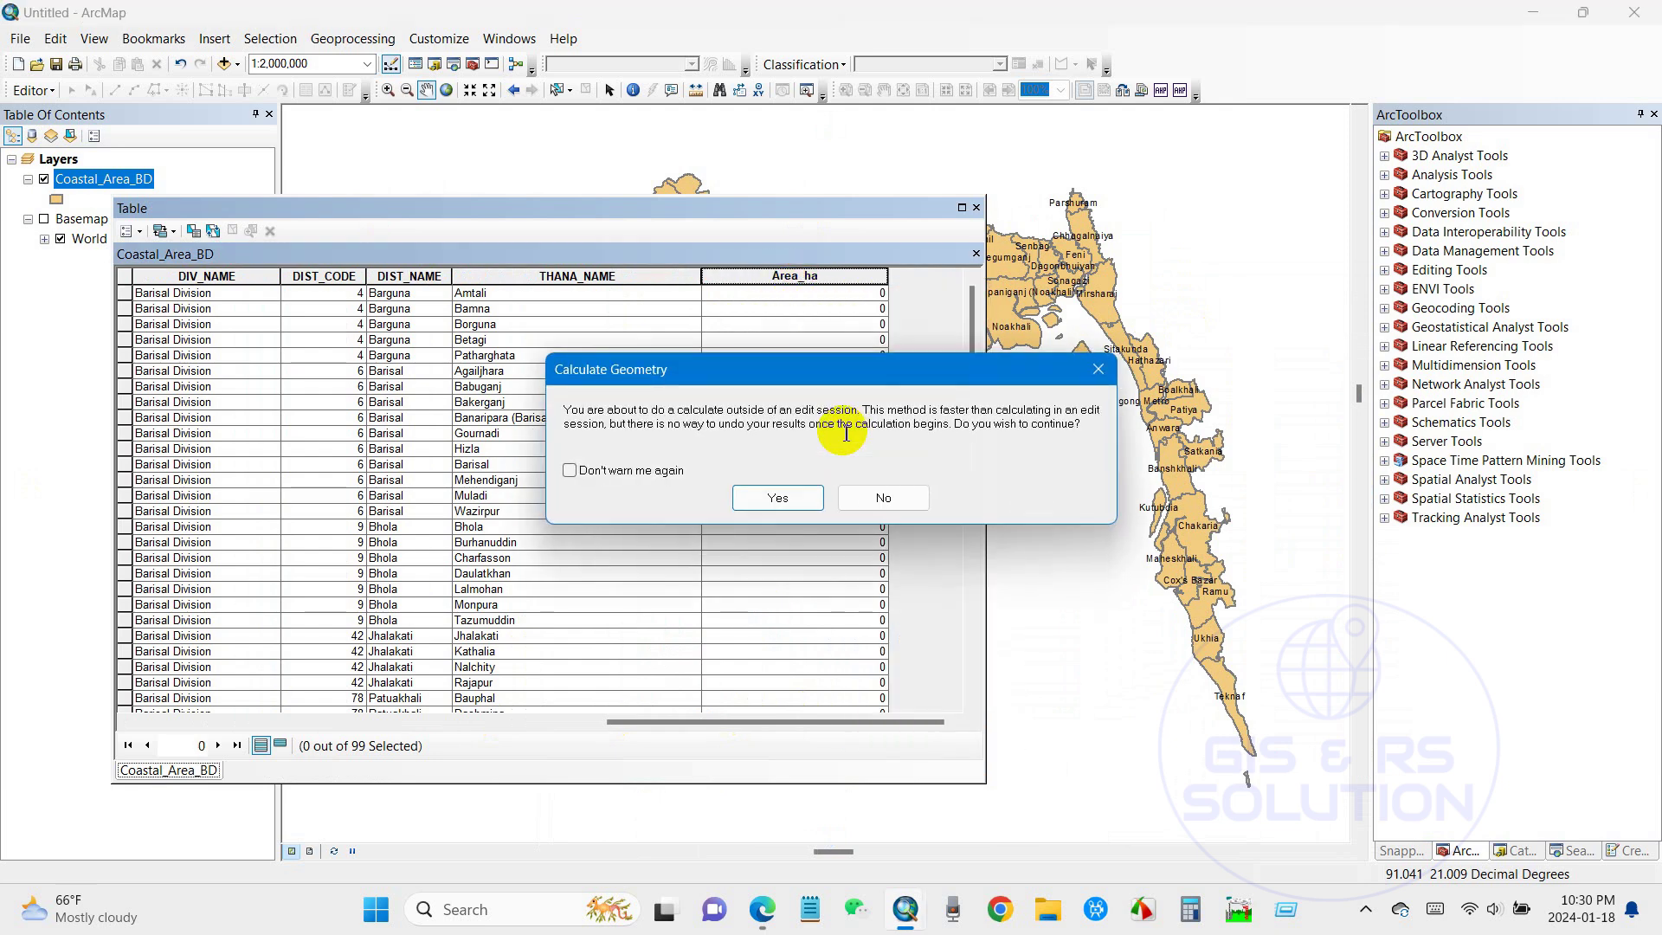
Calculate Area into Area_ha in Hectares [ha] using the data frame's UTM Zone 46N coordinates
left_click(777, 494)
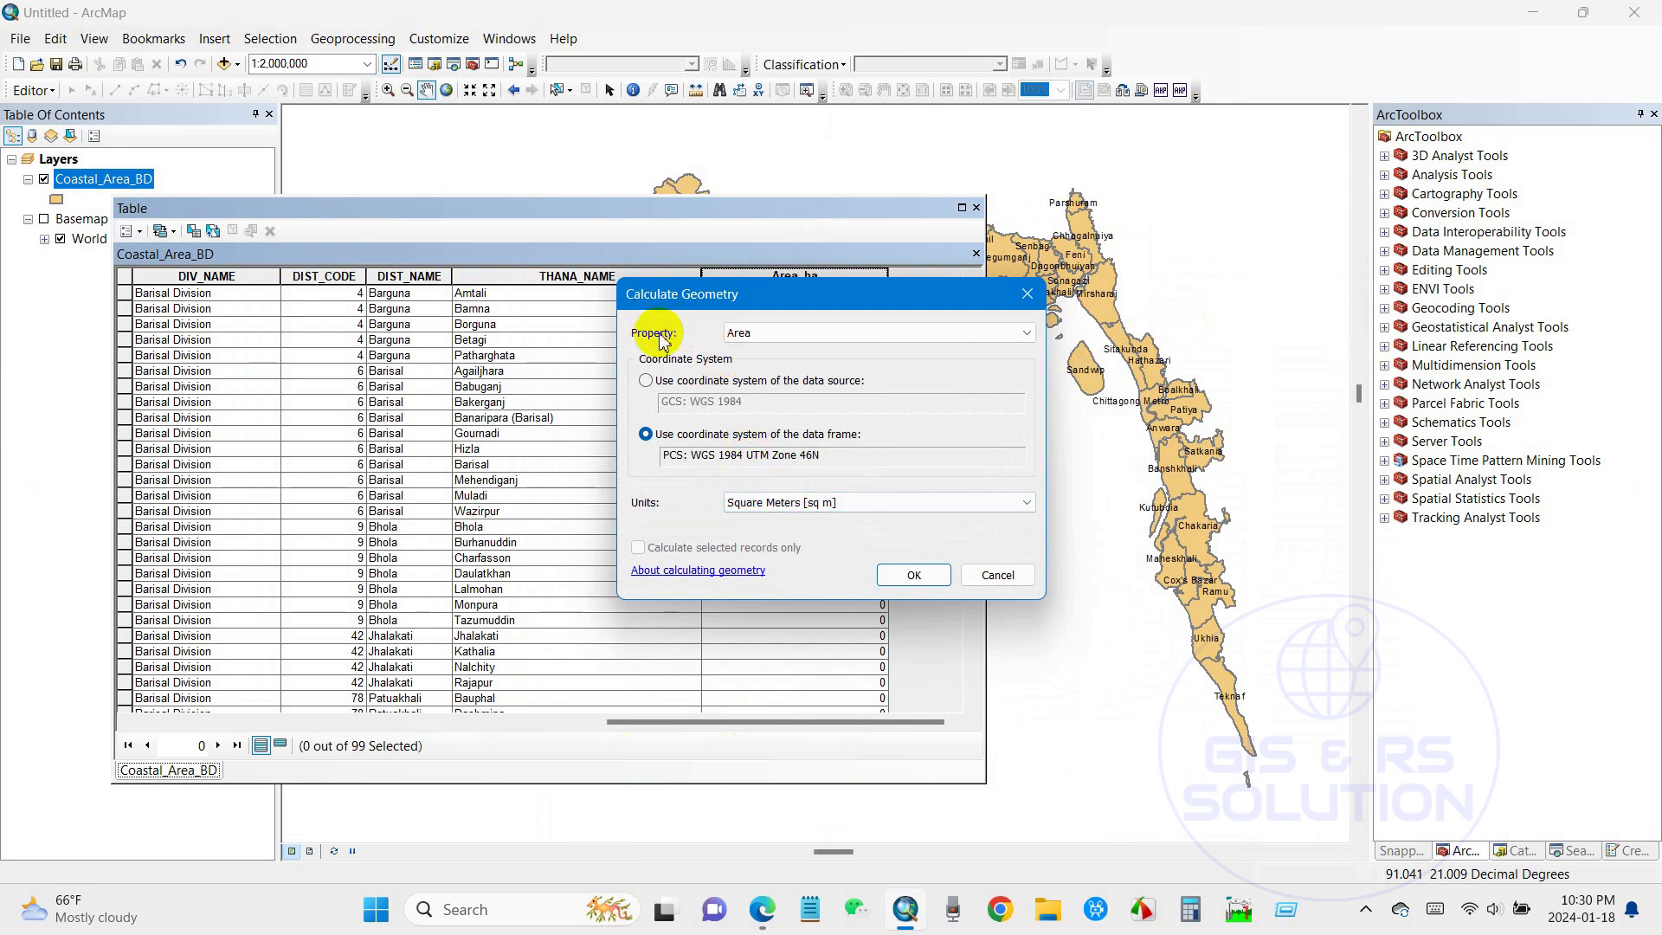
left_click(769, 332)
left_click(773, 336)
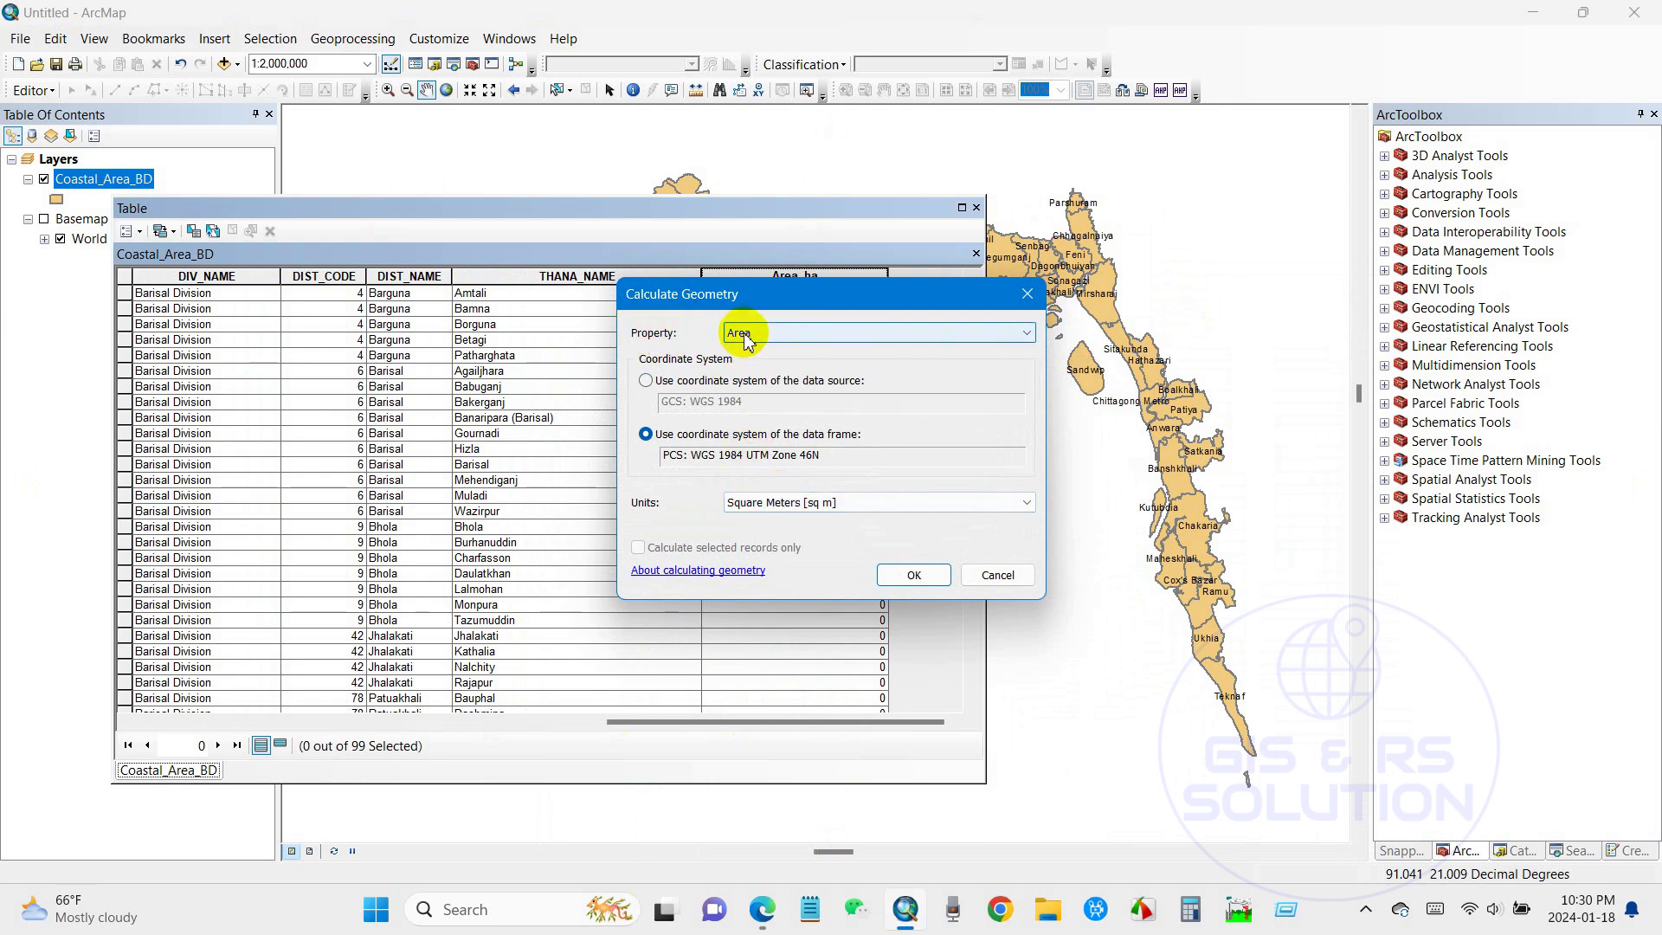
left_click(762, 504)
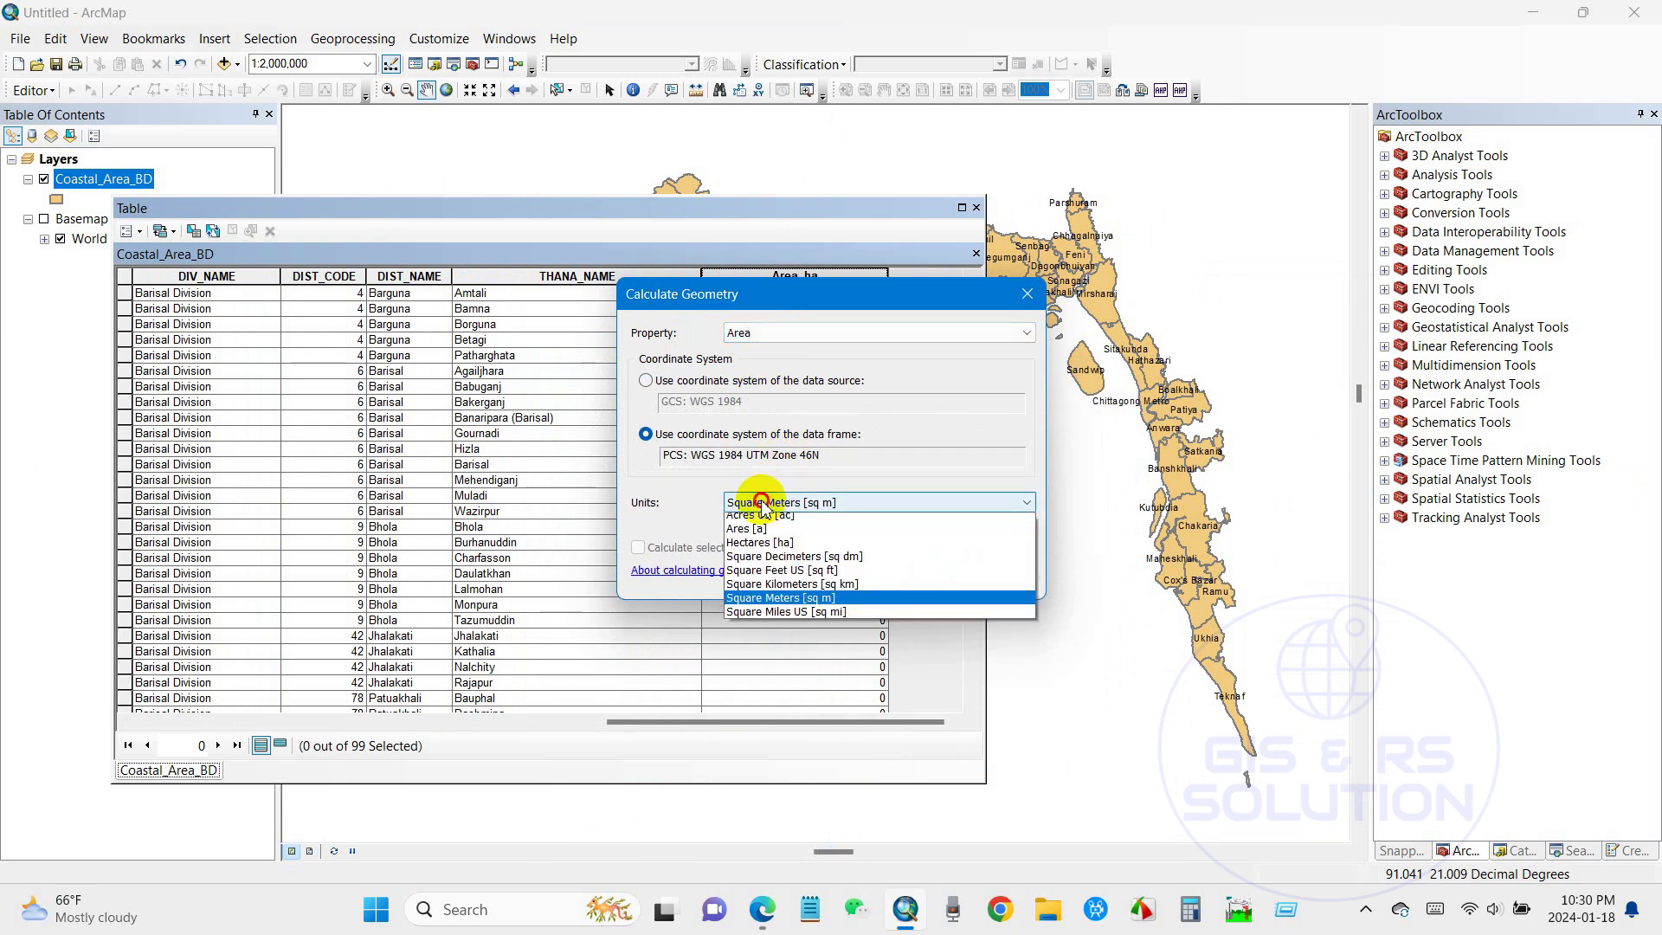
left_click(753, 548)
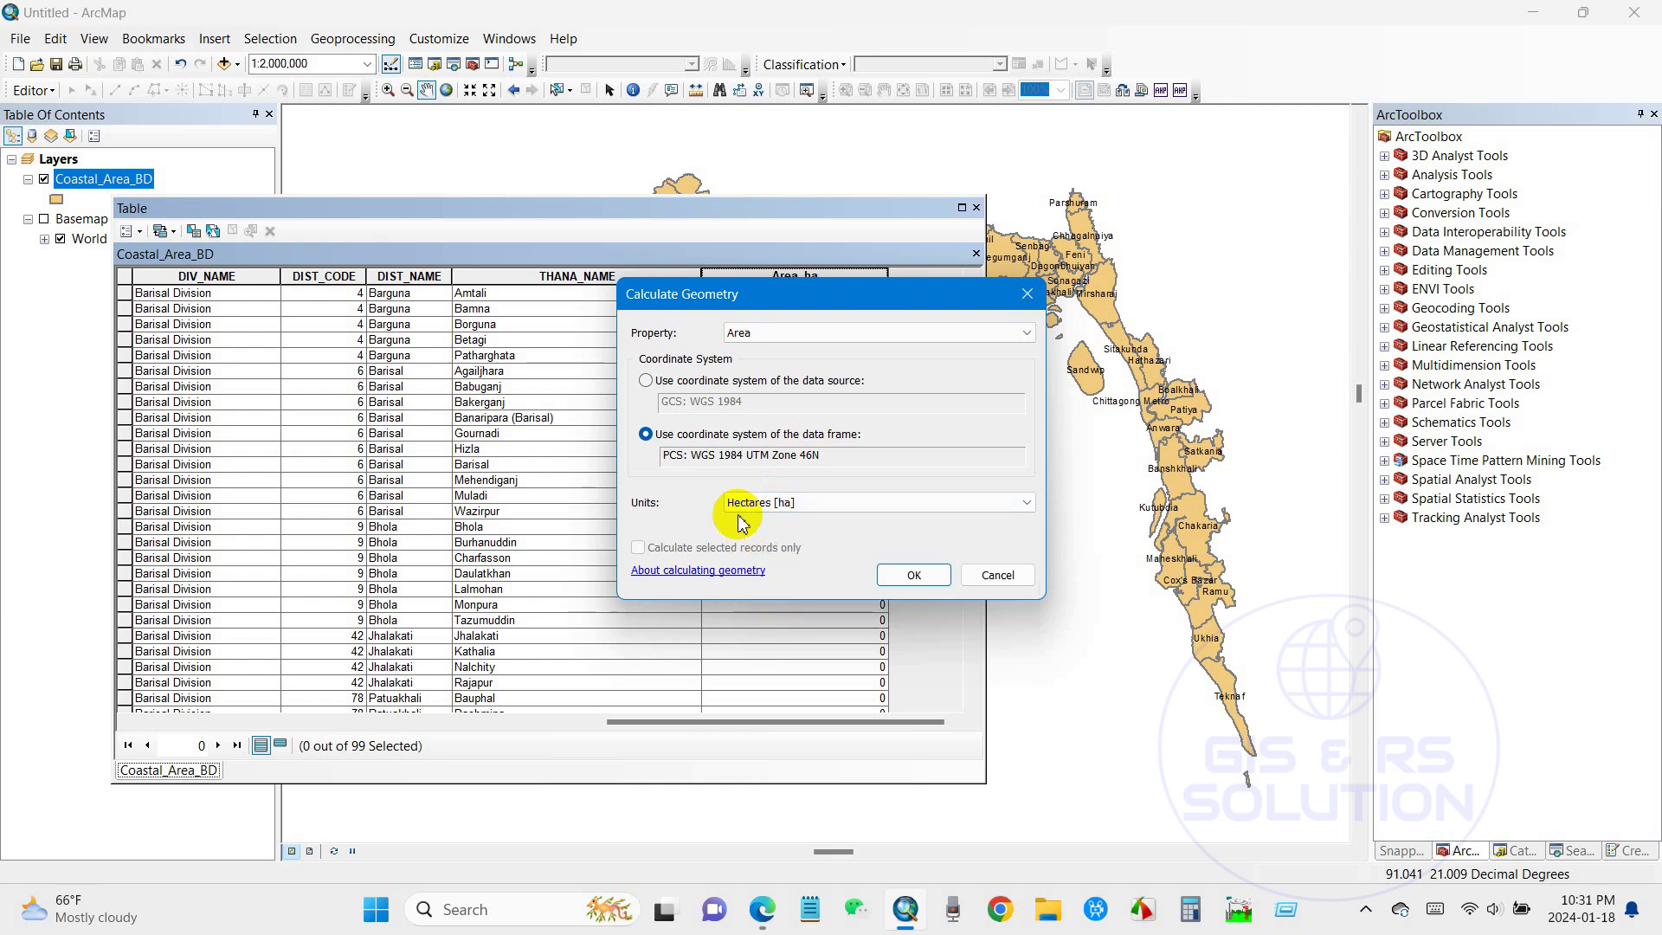
left_click(656, 434)
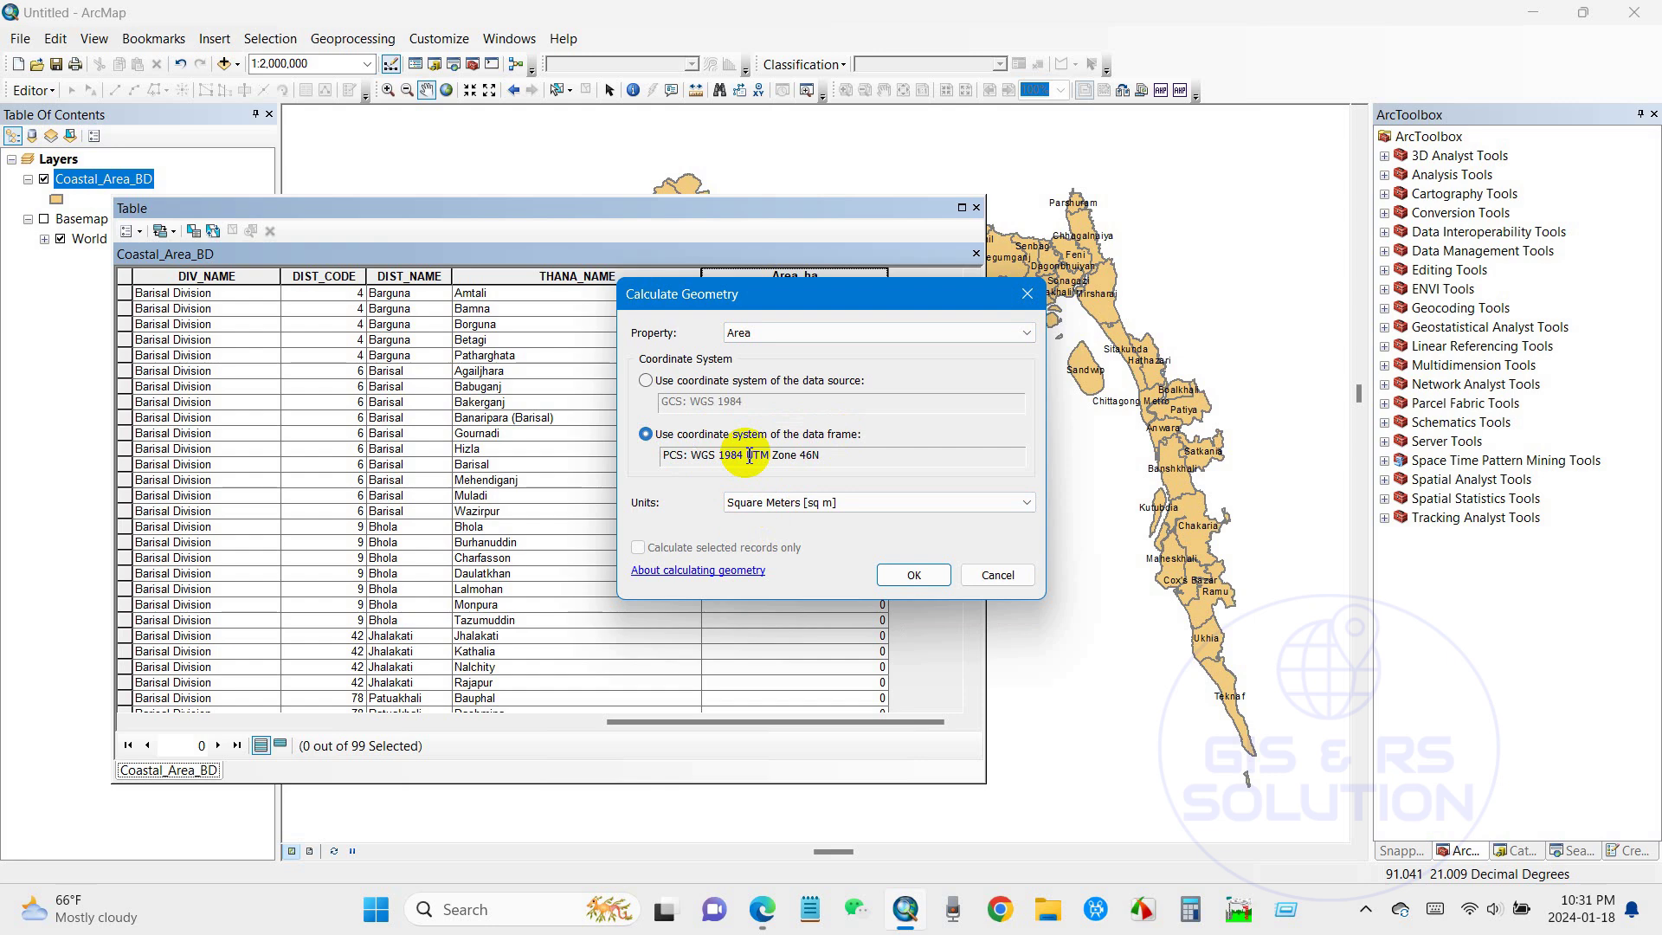
left_click(795, 504)
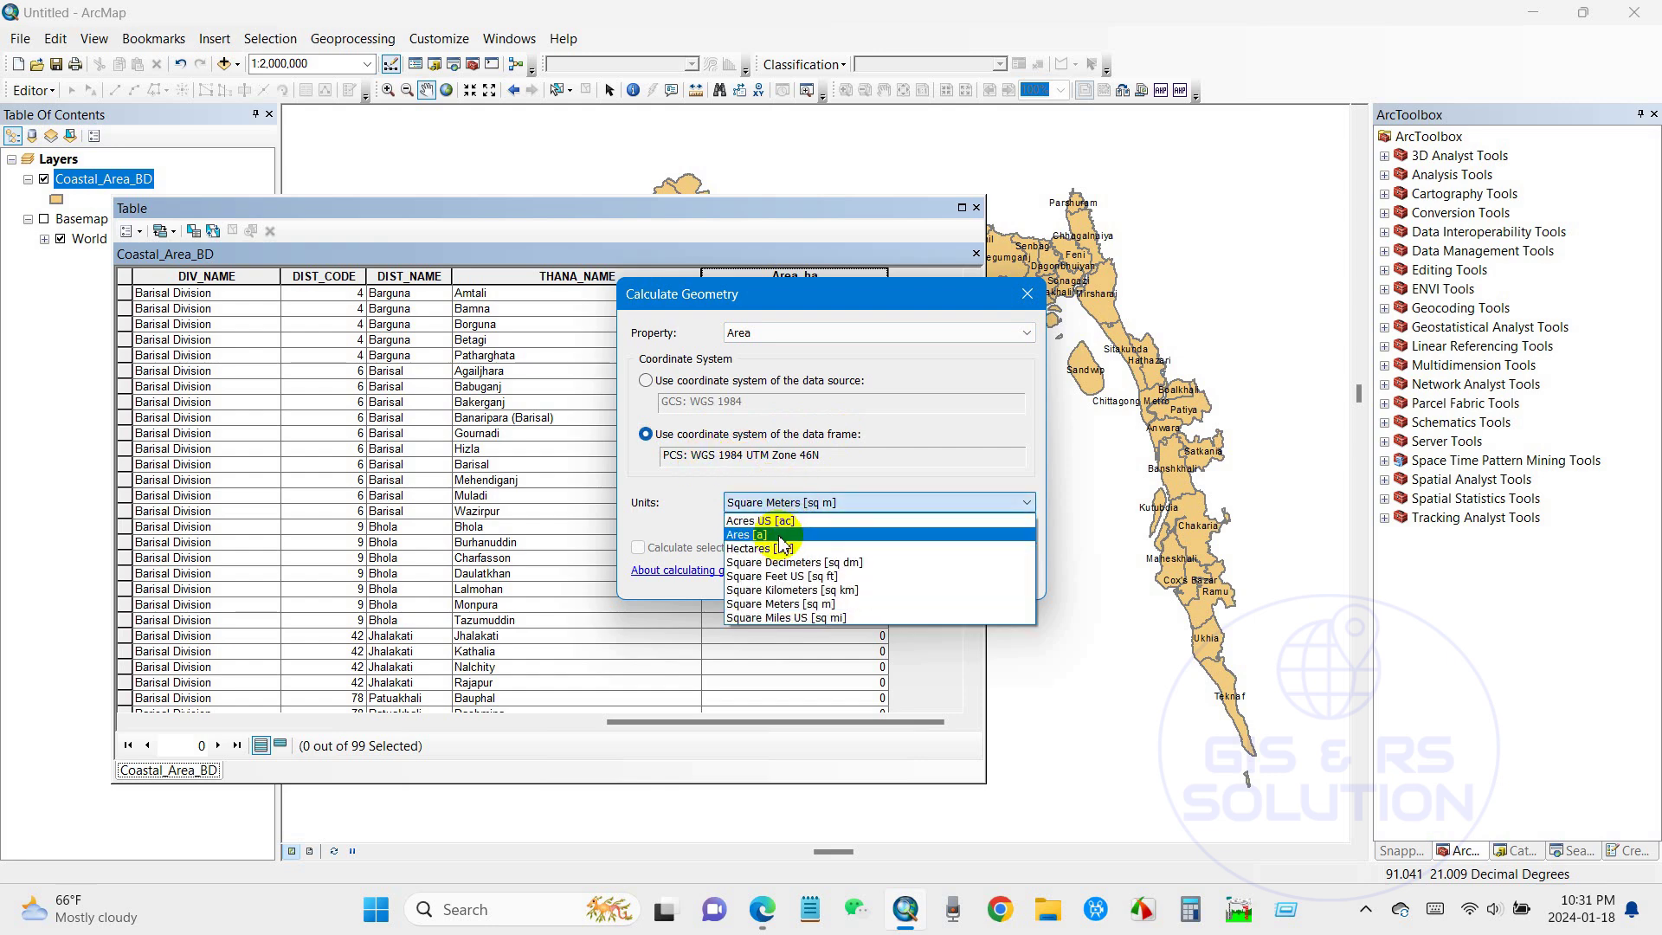
left_click(770, 526)
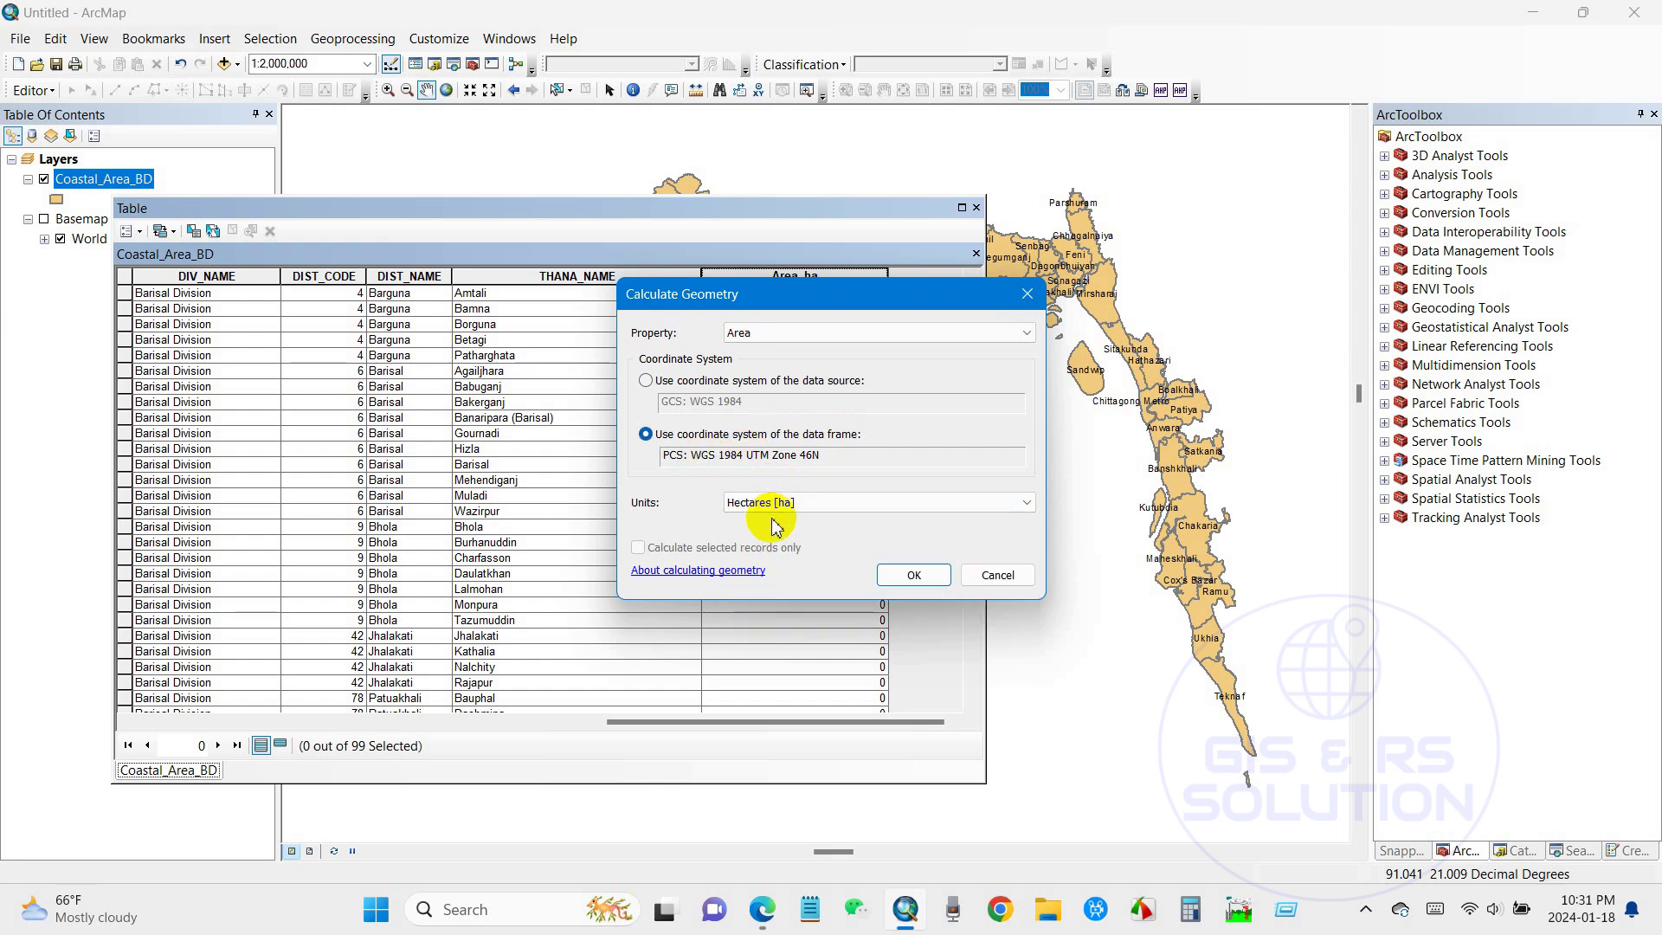
left_click(914, 578)
left_click(773, 499)
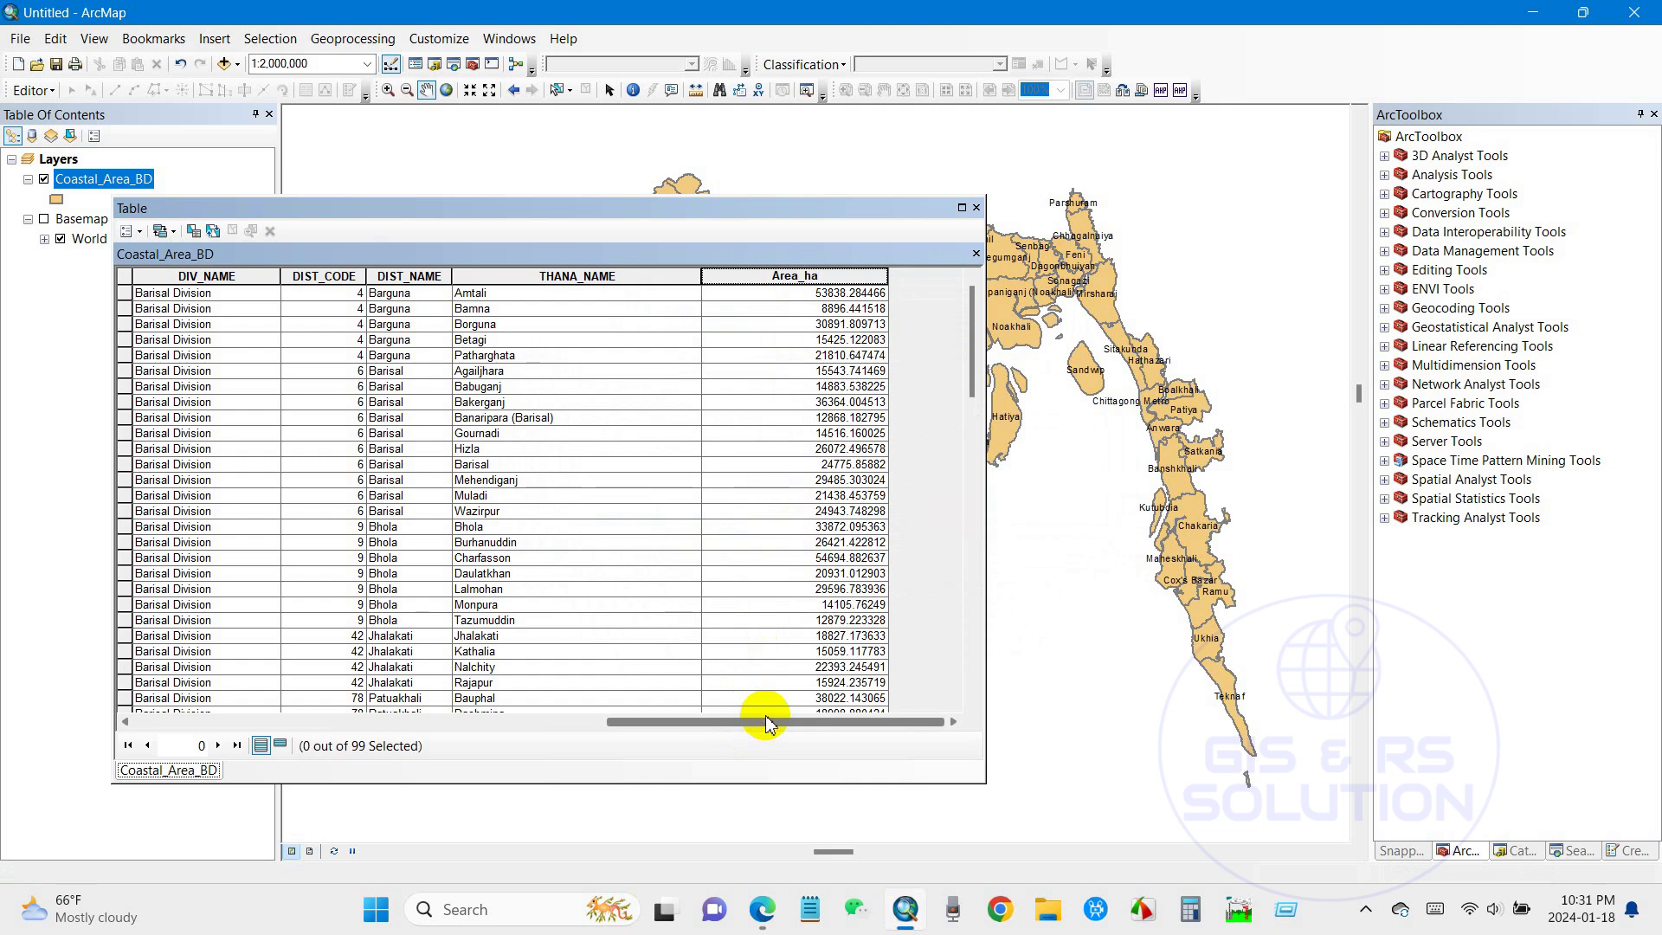
Scroll through the hectare values in Area_ha, then close the attribute table
scroll(809, 416, "down", 15)
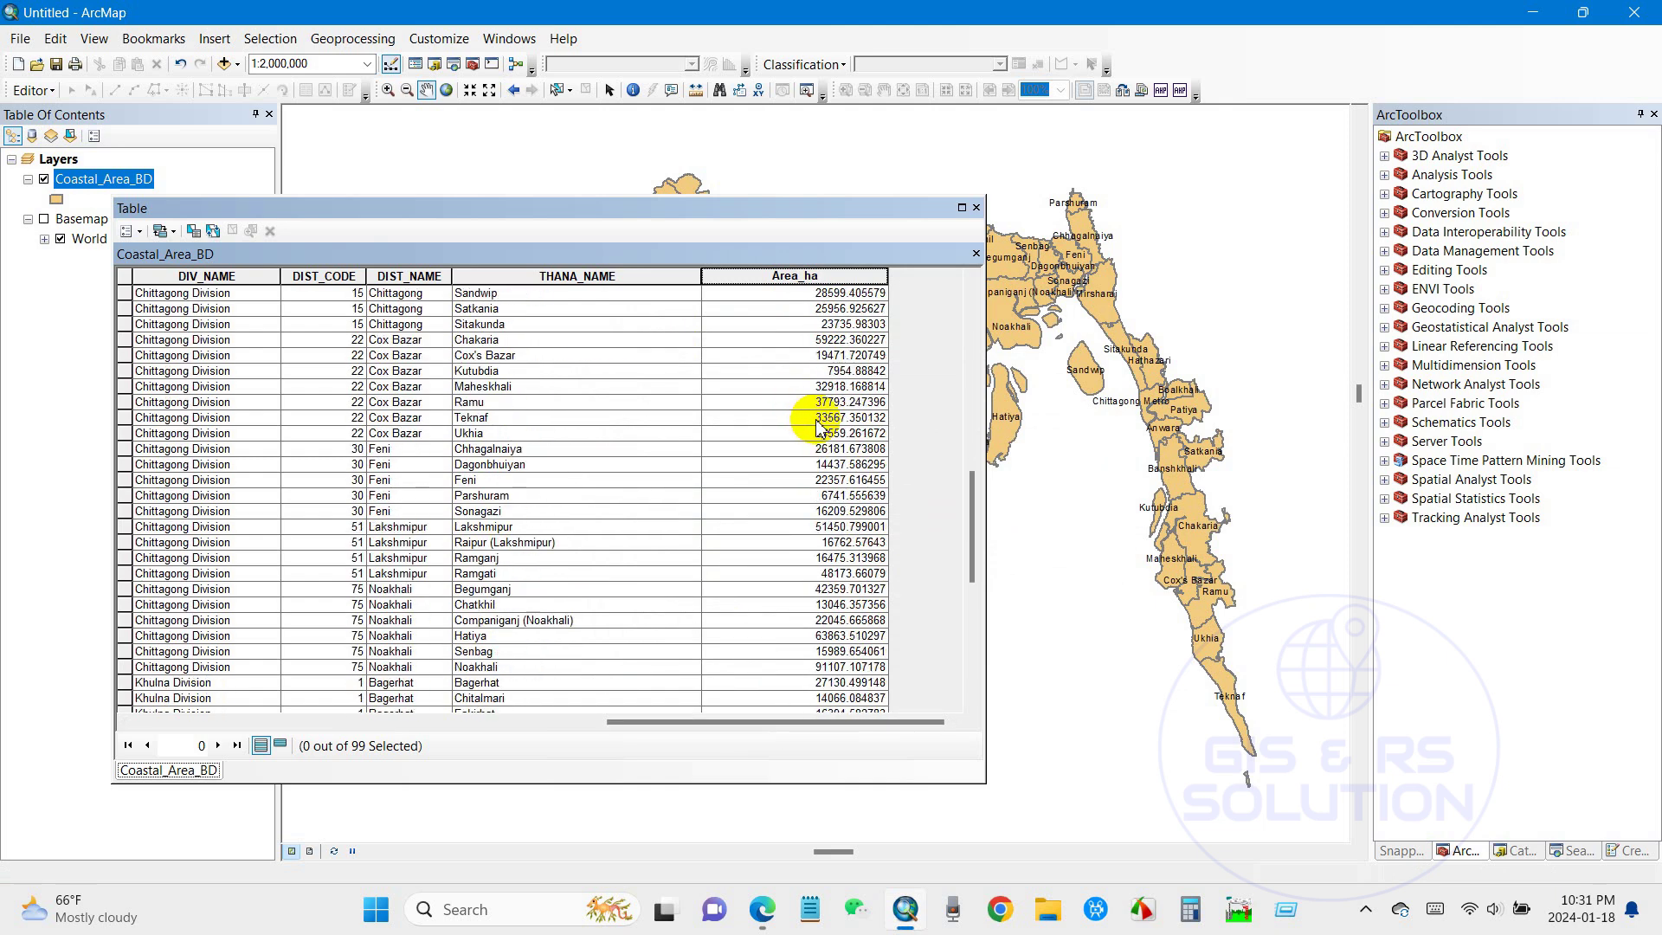
scroll(820, 428, "down", 9)
left_click_drag(791, 722, 886, 729)
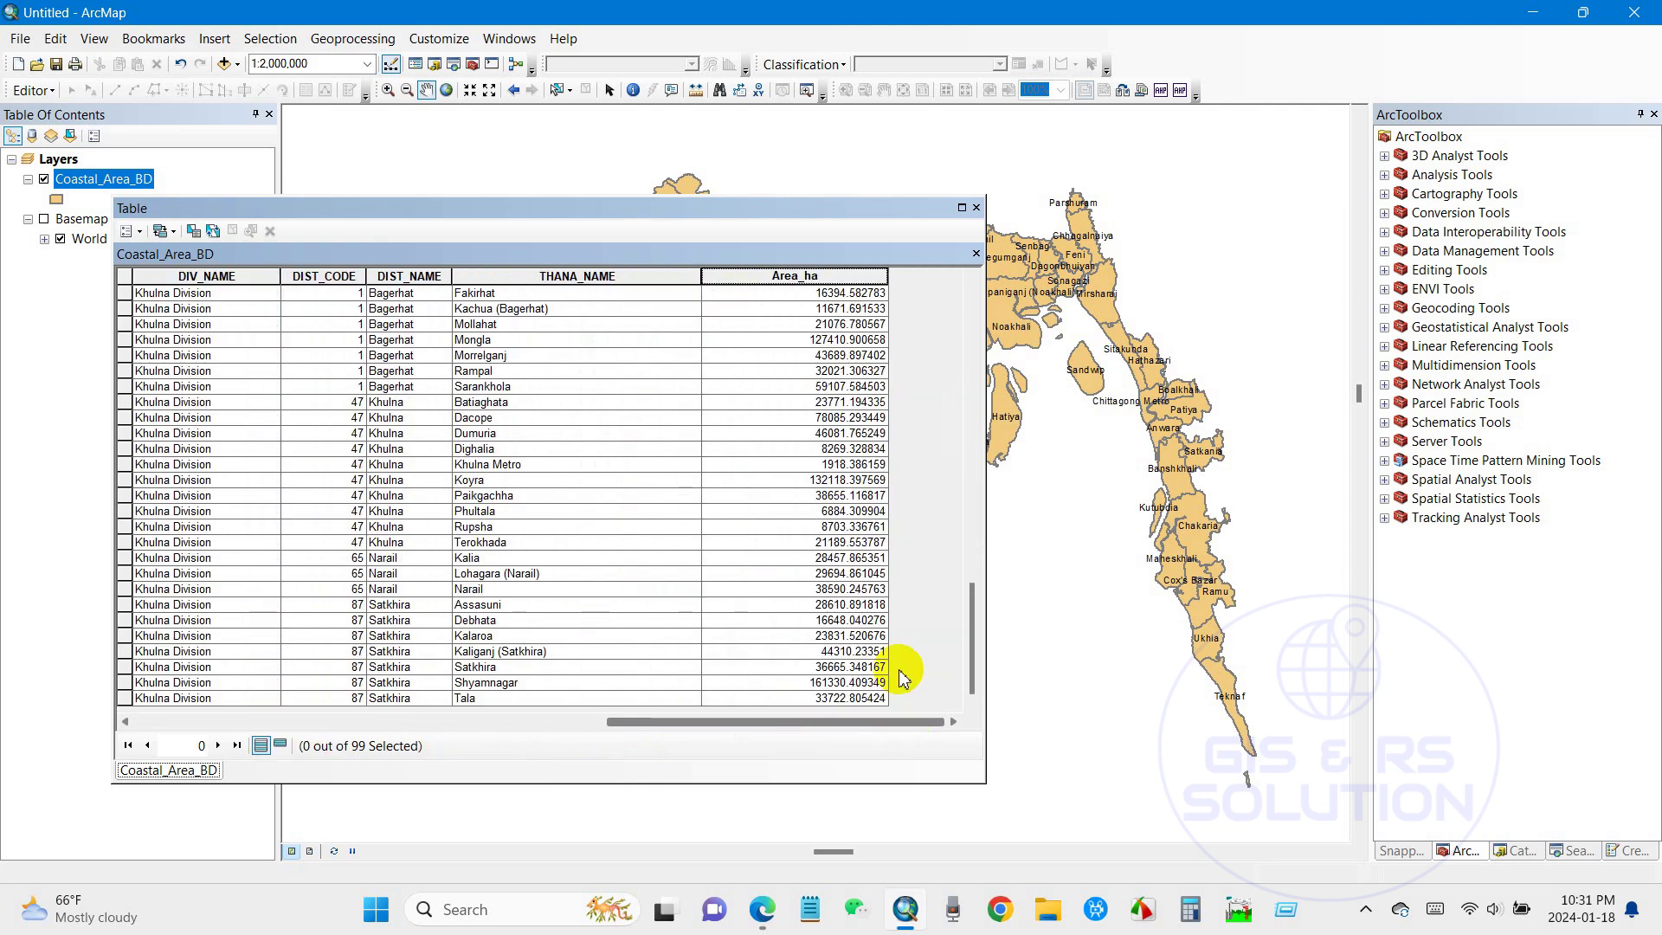
scroll(771, 382, "up", 6)
scroll(784, 330, "up", 17)
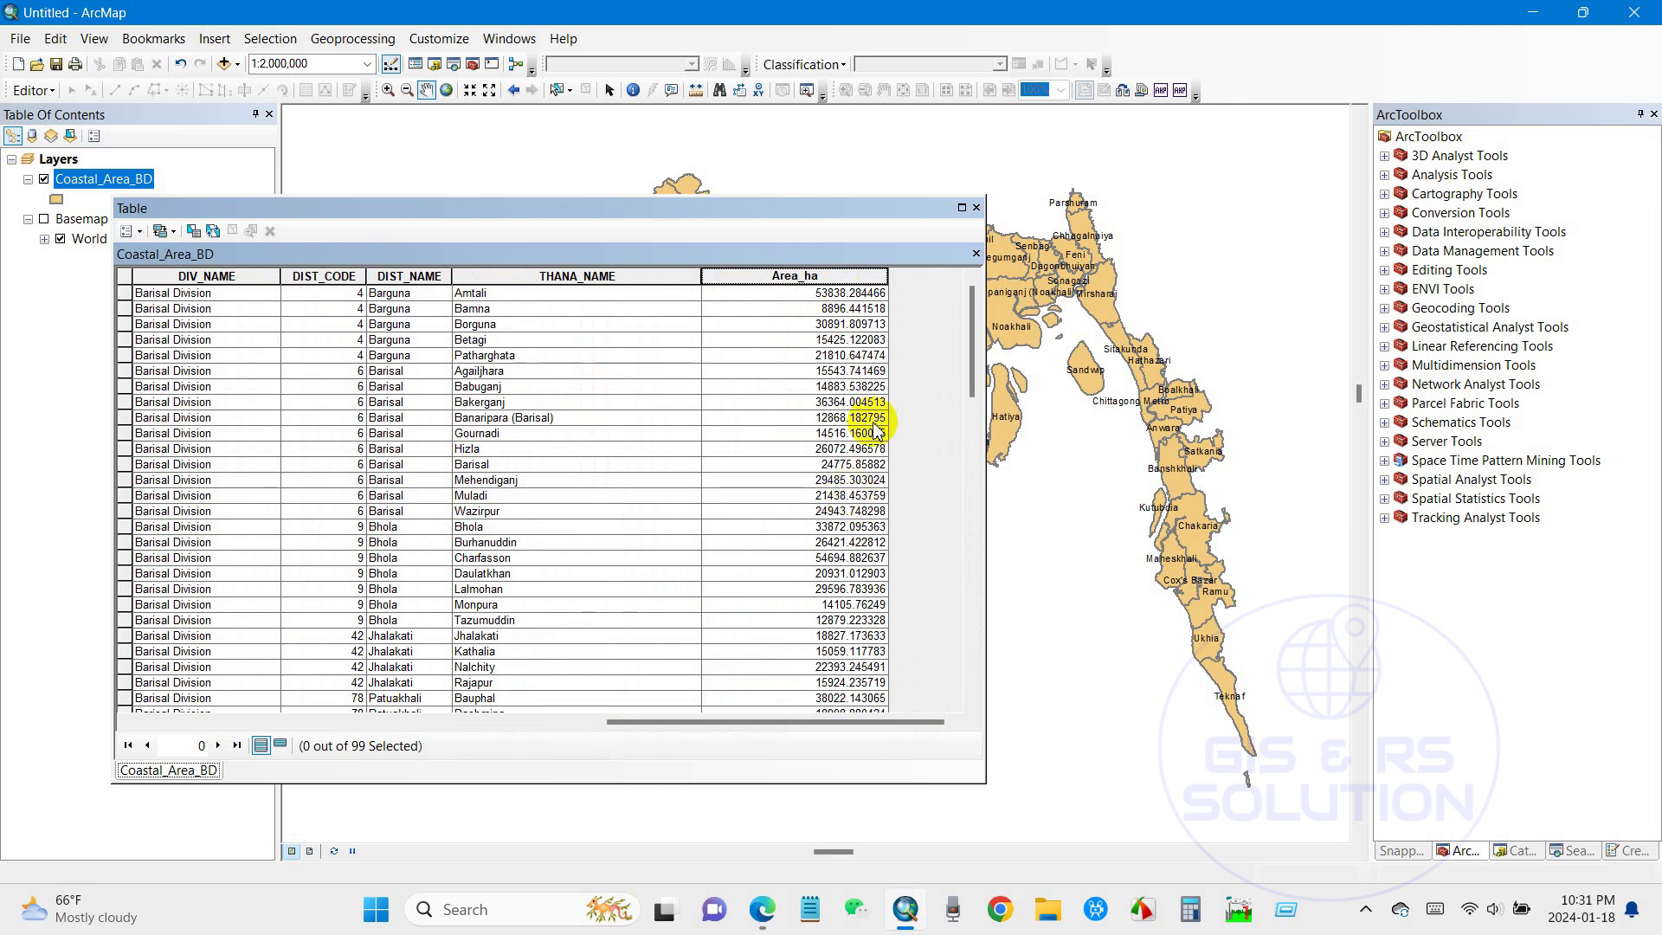
left_click(977, 208)
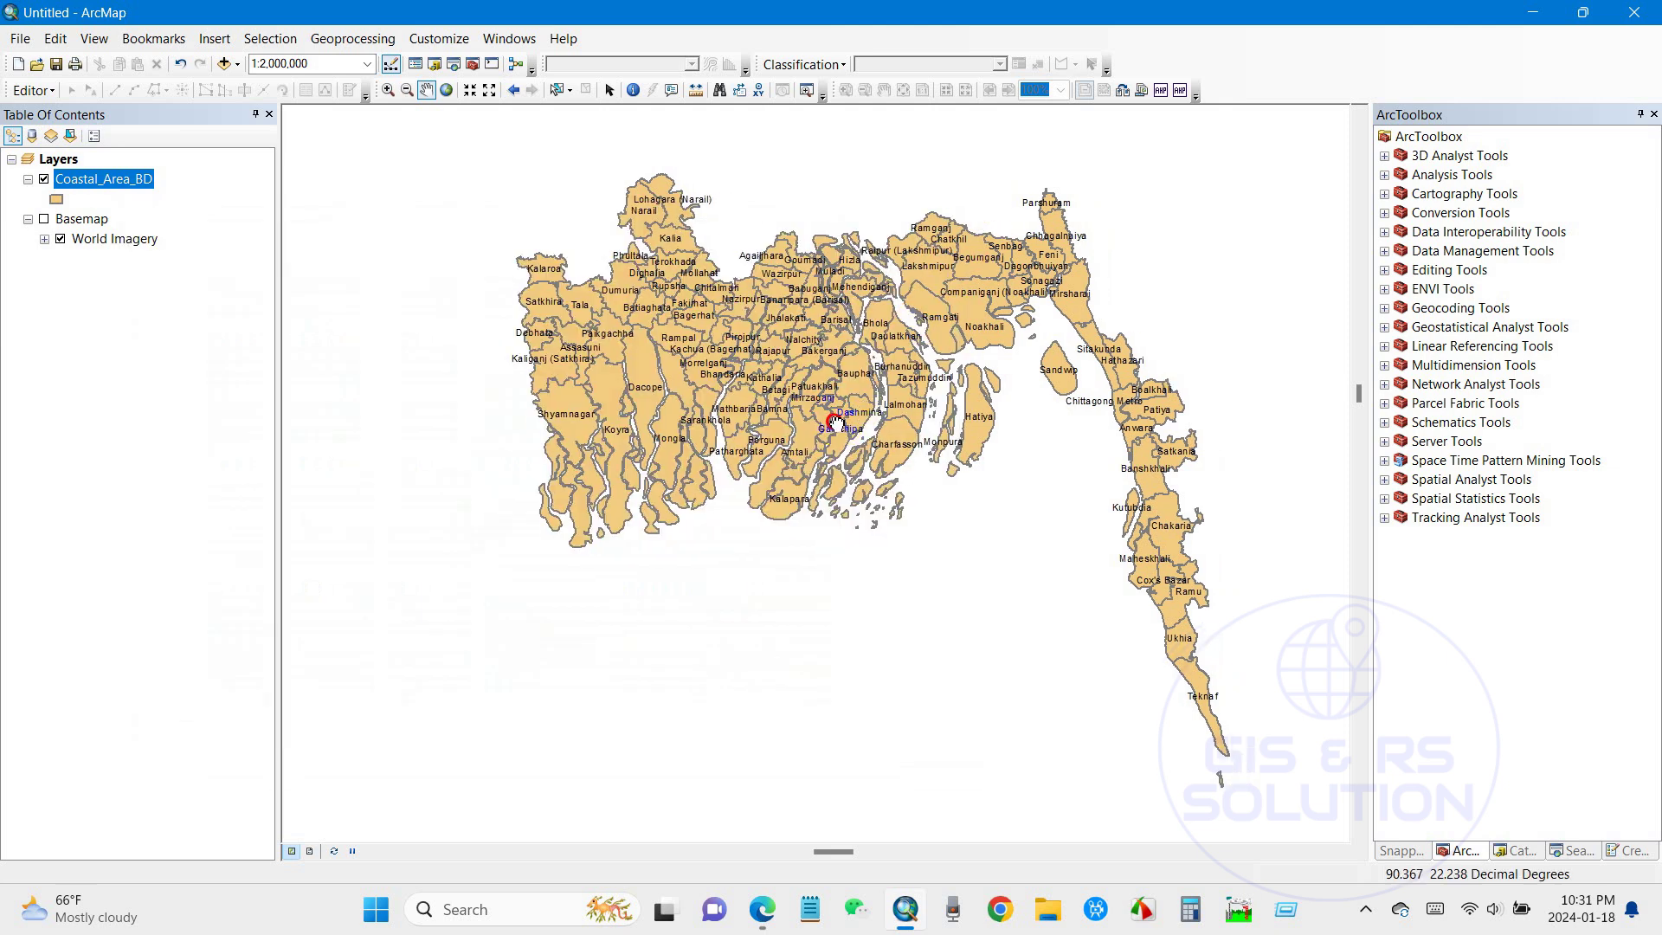
left_click_drag(852, 425, 788, 426)
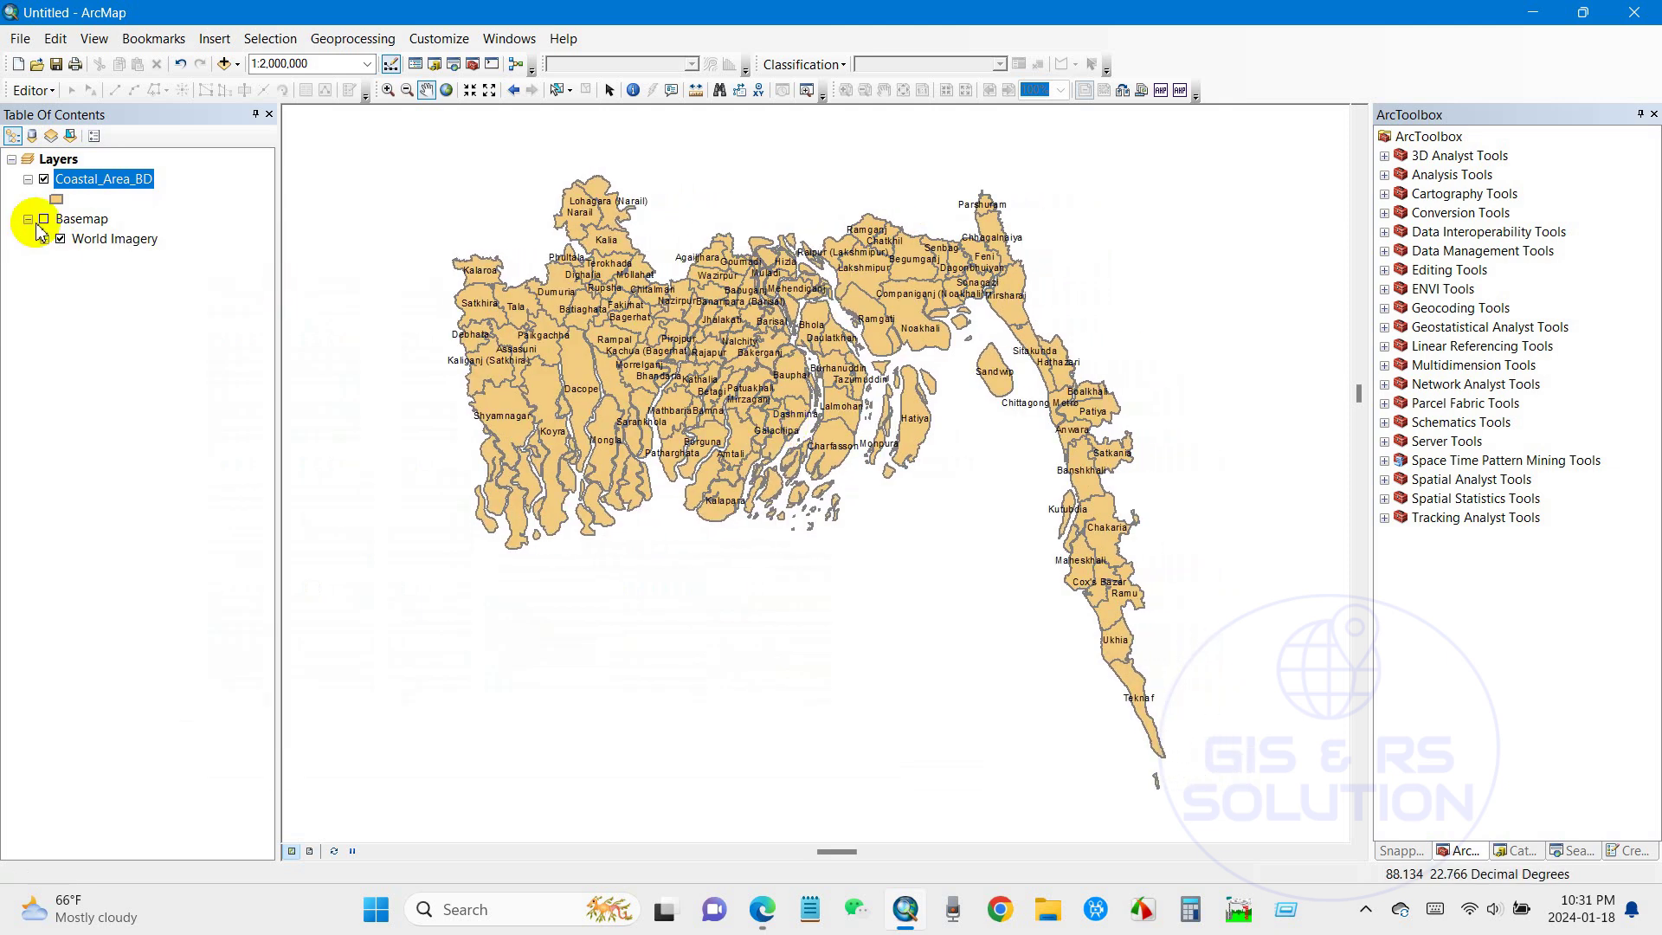
left_click(44, 220)
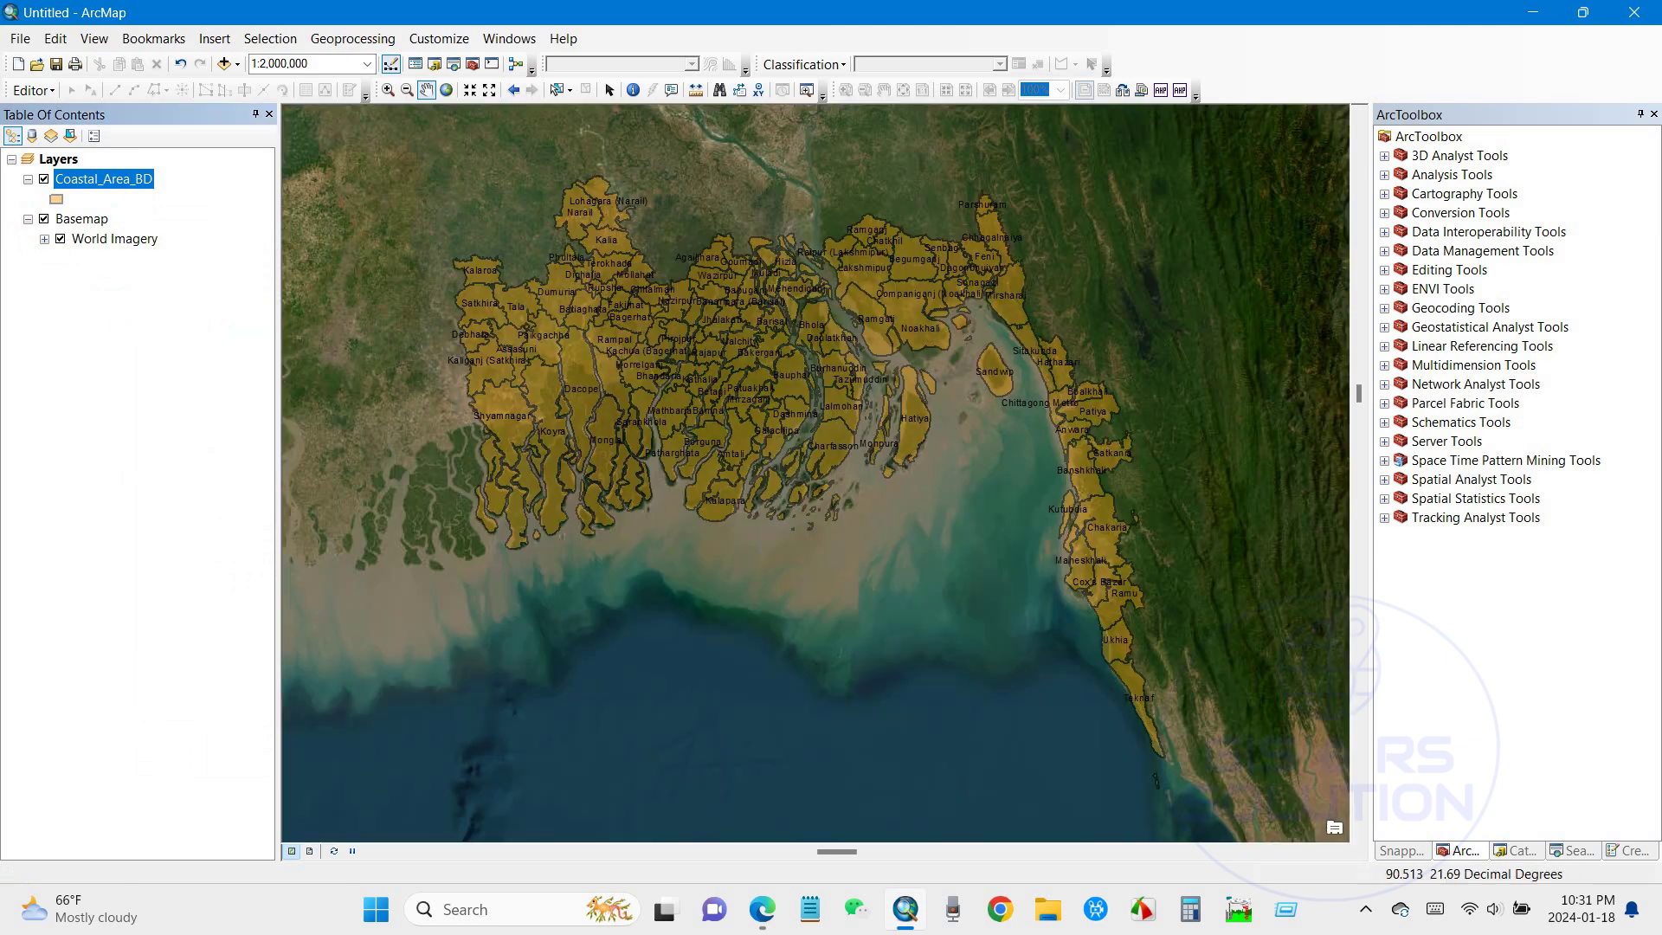
scroll(656, 387, "down", 2)
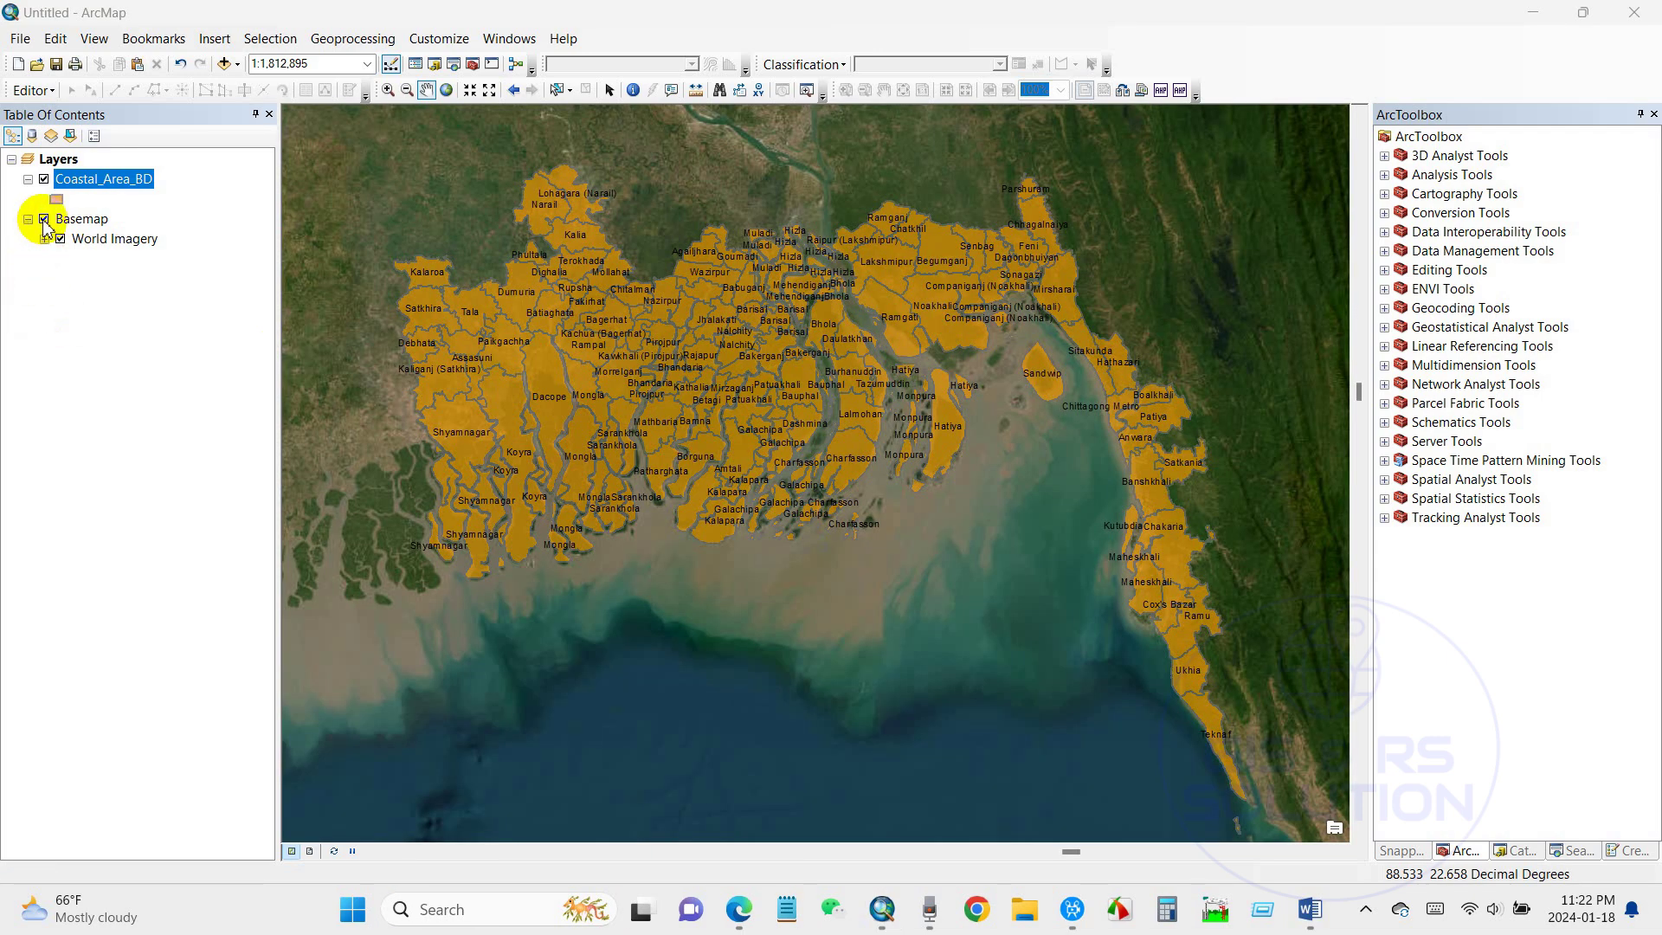
left_click(44, 219)
left_click_drag(753, 452, 746, 445)
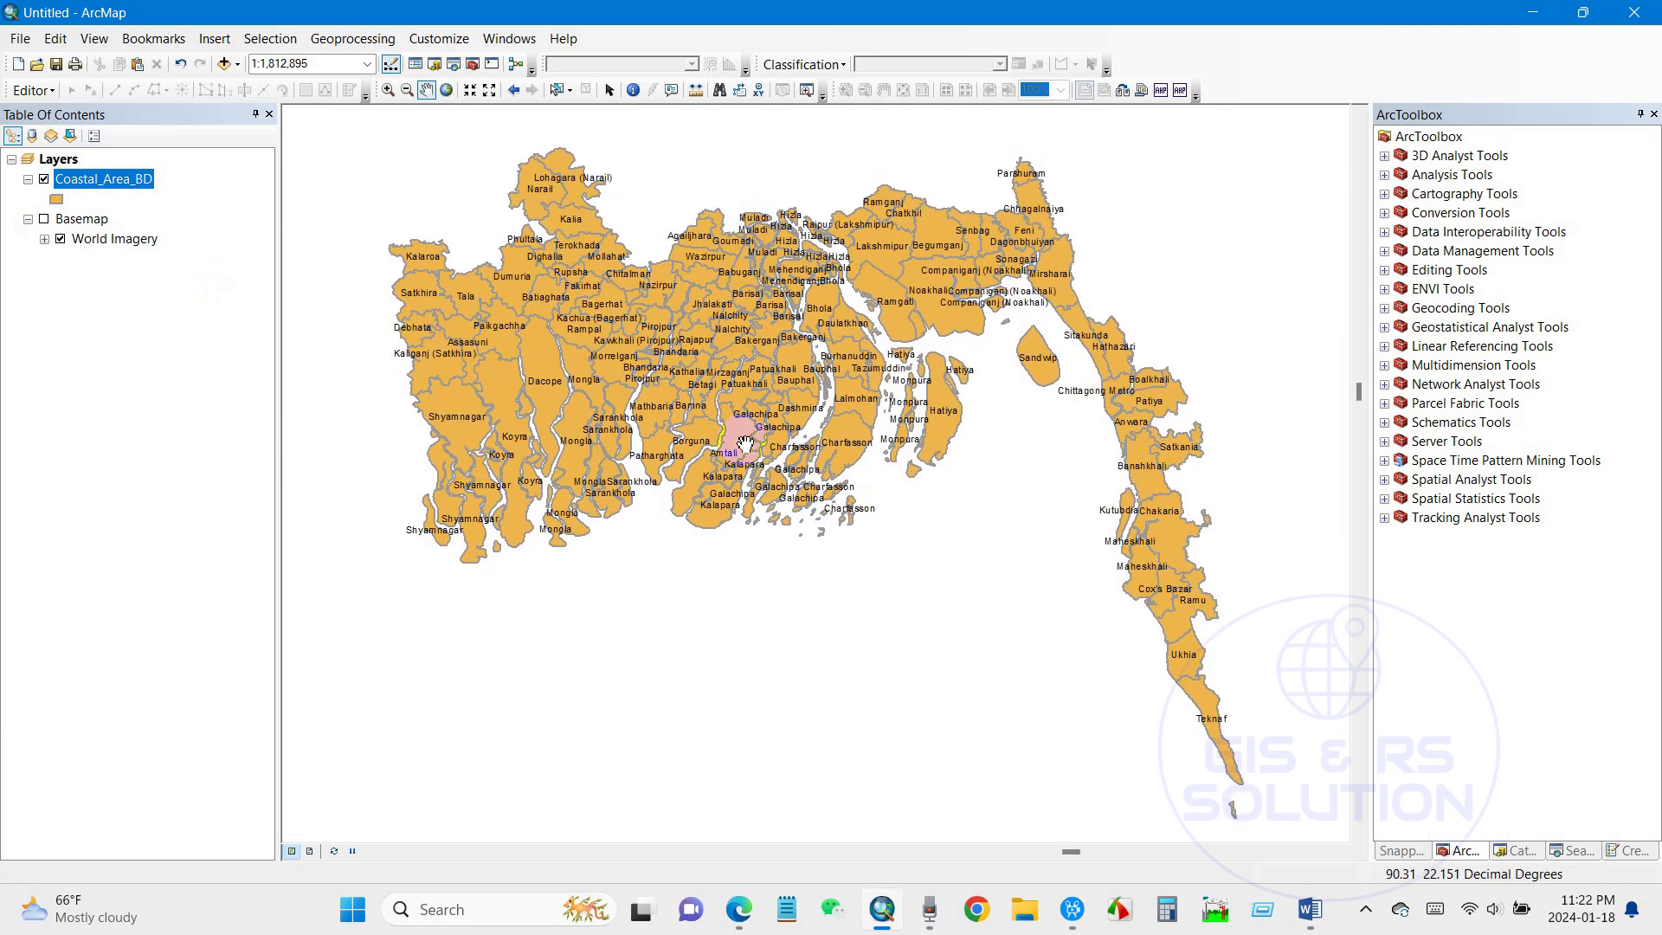
scroll(745, 442, "up", 3)
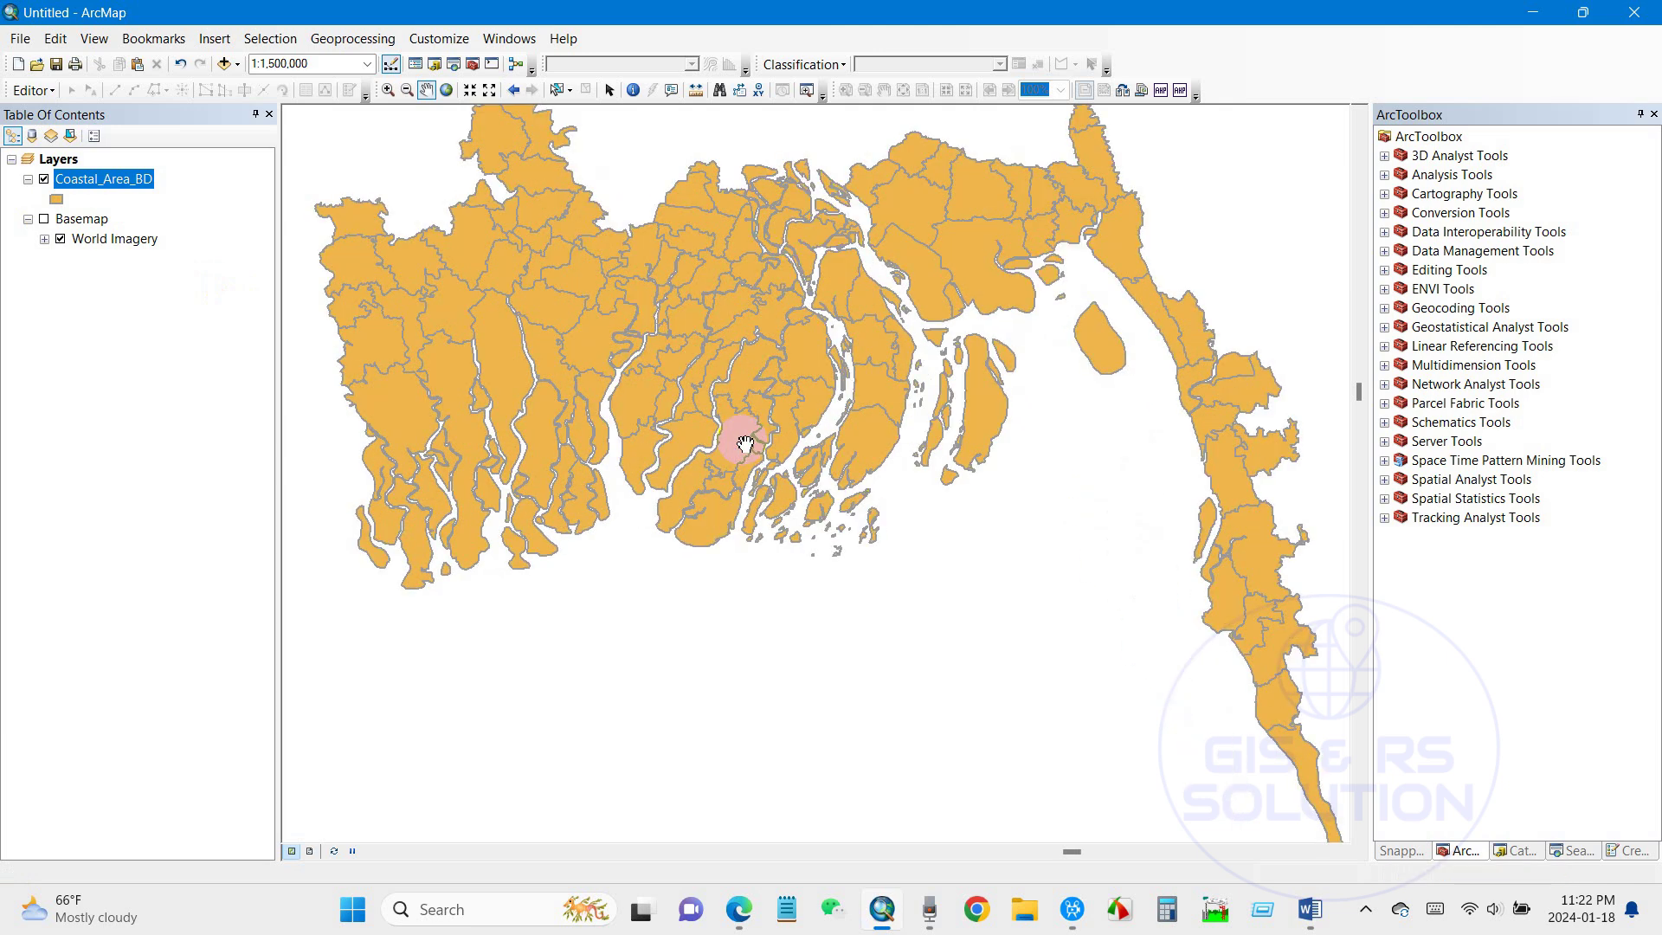